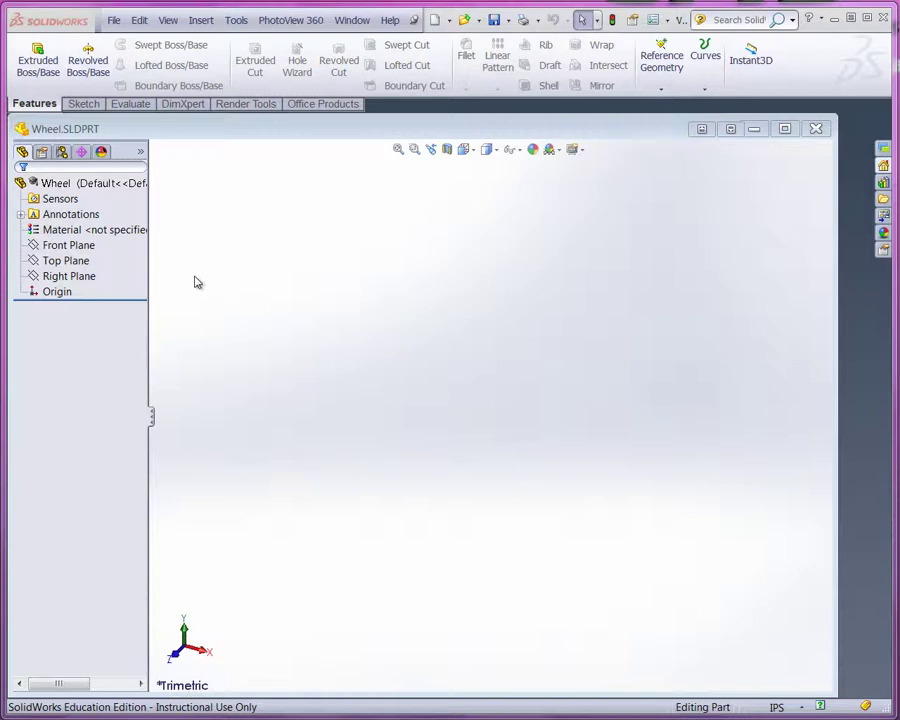
- Start a new sketch on the Right Plane
{"action": "left_click", "coordinate": [83, 280]}
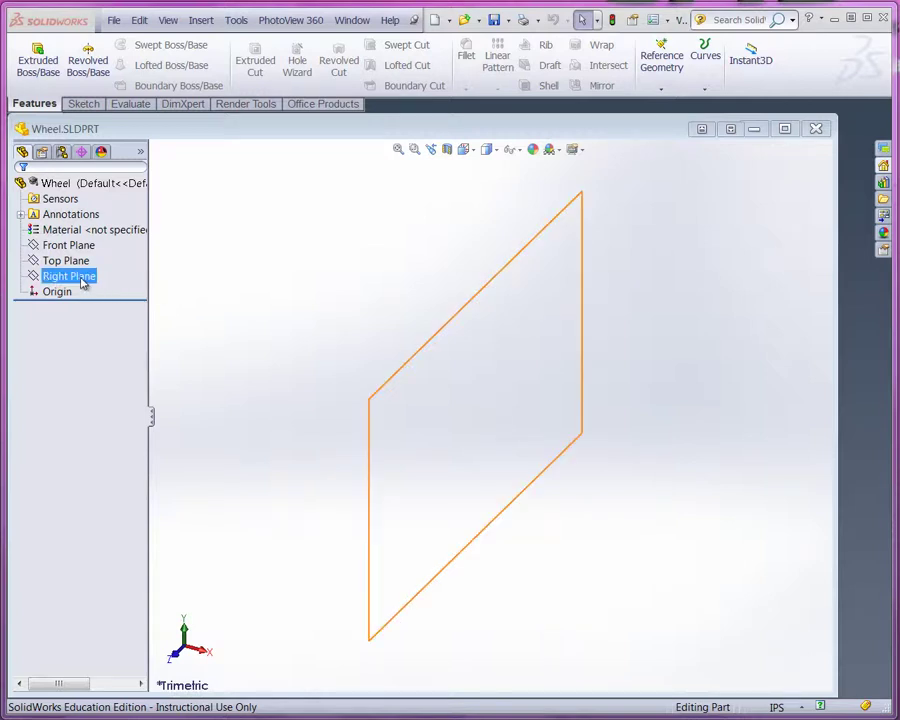
{"action": "left_click", "coordinate": [80, 280]}
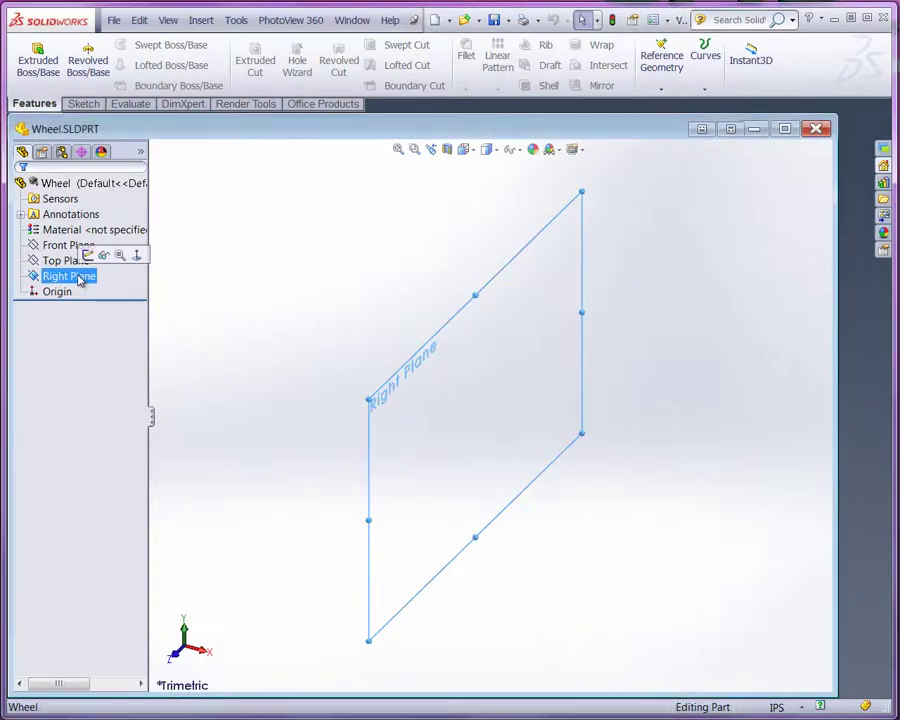
{"action": "left_click", "coordinate": [88, 255]}
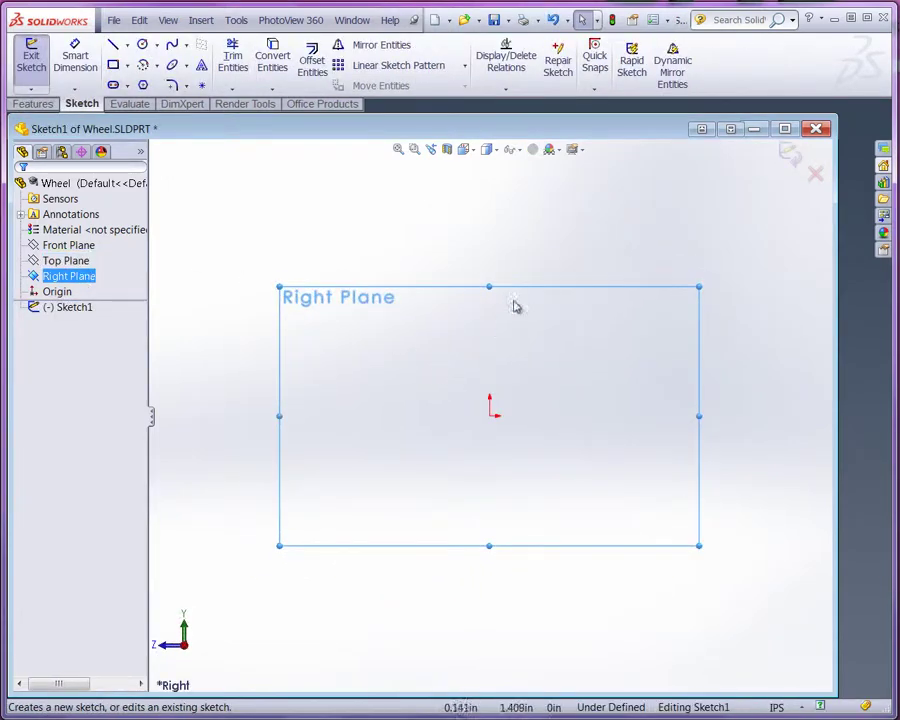
- Draw a vertical centerline about 7.19 in long, running through the origin from above to below it
{"action": "left_click", "coordinate": [127, 45]}
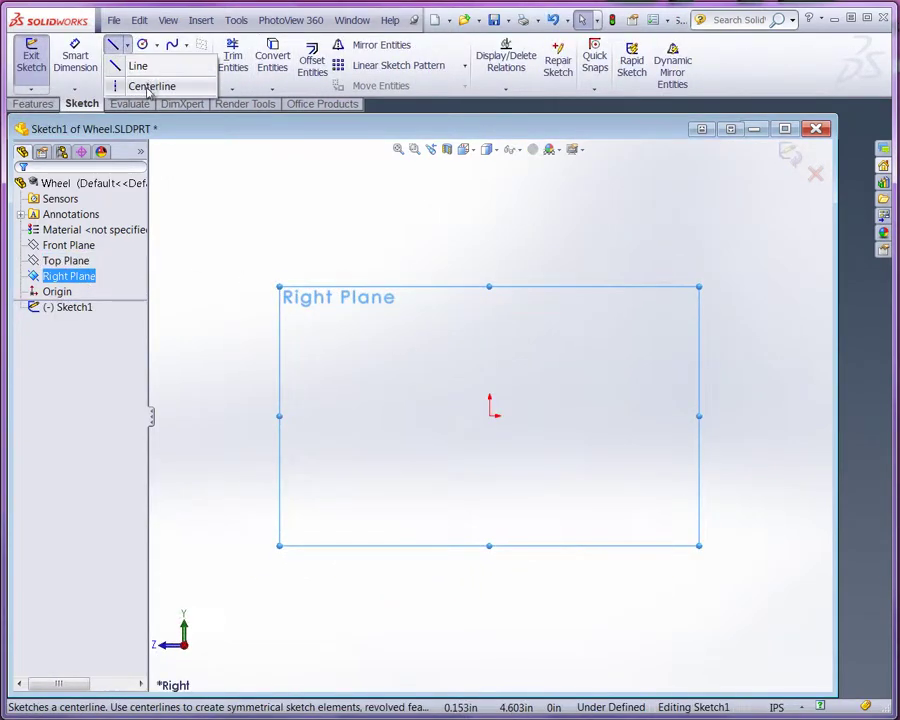
{"action": "left_click", "coordinate": [126, 85]}
{"action": "left_click", "coordinate": [489, 406]}
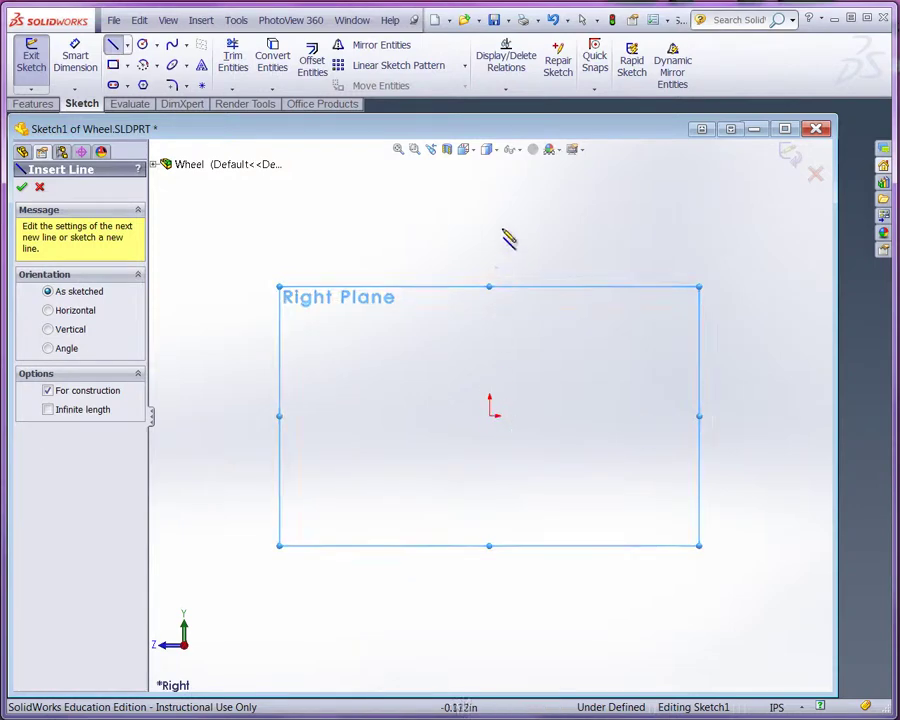
{"action": "left_click", "coordinate": [489, 204]}
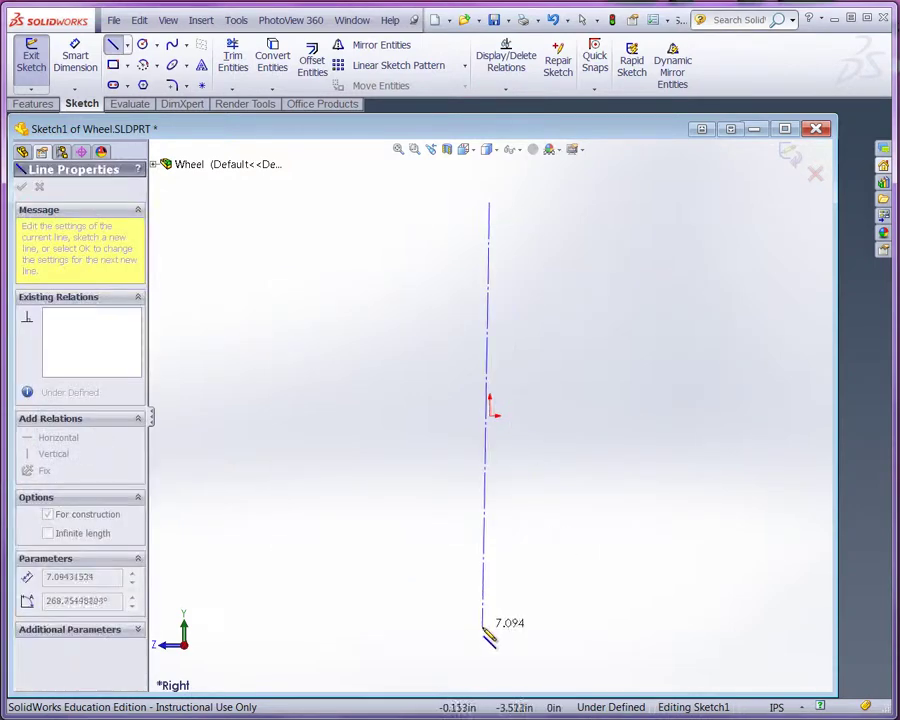
{"action": "left_click", "coordinate": [489, 632]}
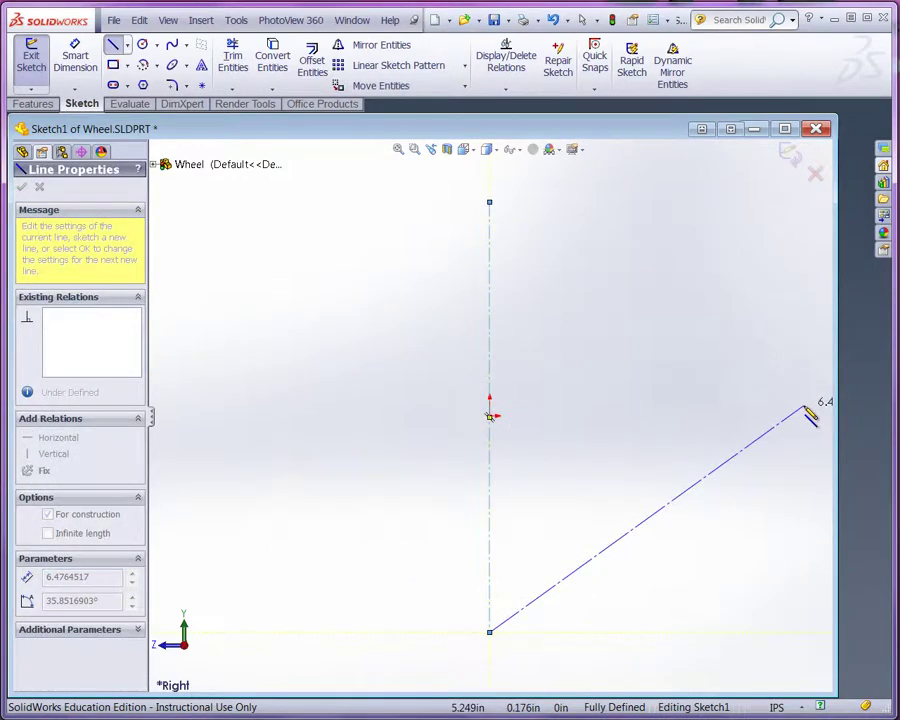
{"action": "key", "text": "Escape"}
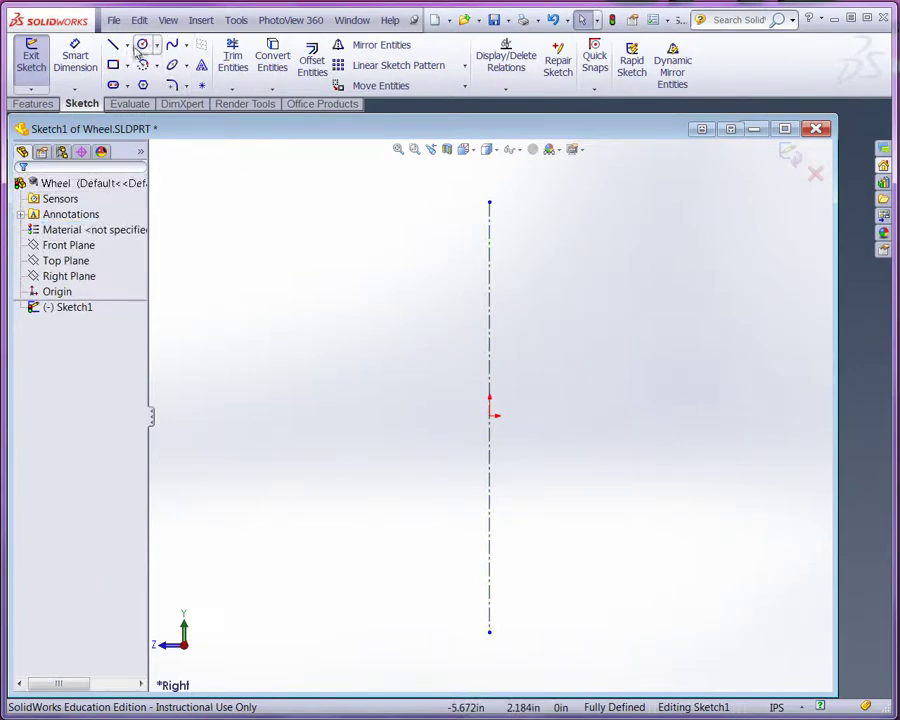
- Draw a horizontal centerline about 6.71 in long through the origin, extending to both sides of the vertical centerline
{"action": "left_click", "coordinate": [128, 46]}
{"action": "left_click", "coordinate": [146, 86]}
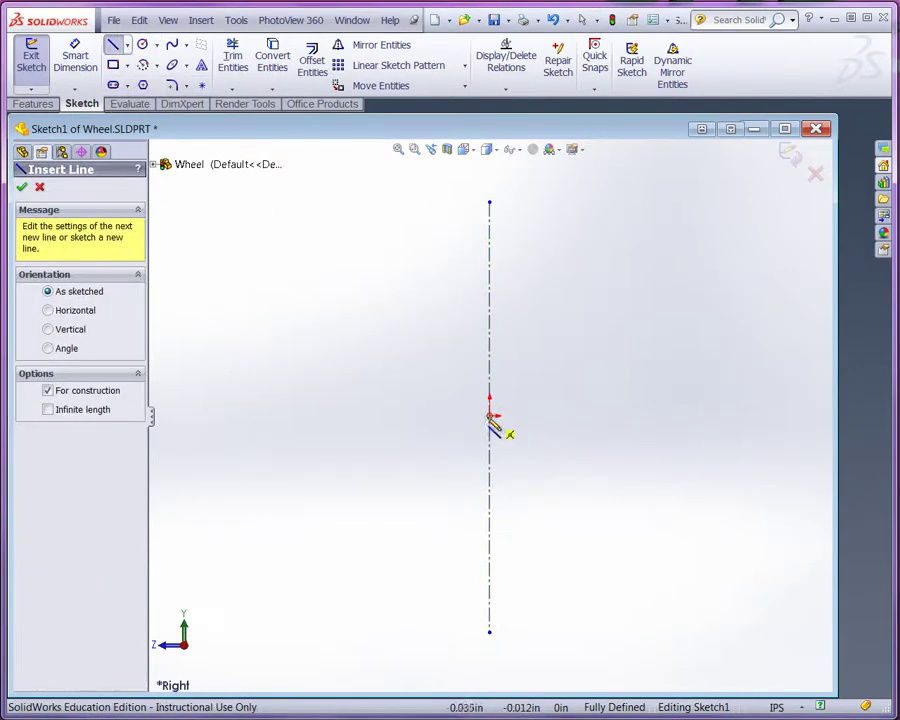
{"action": "left_click", "coordinate": [293, 416]}
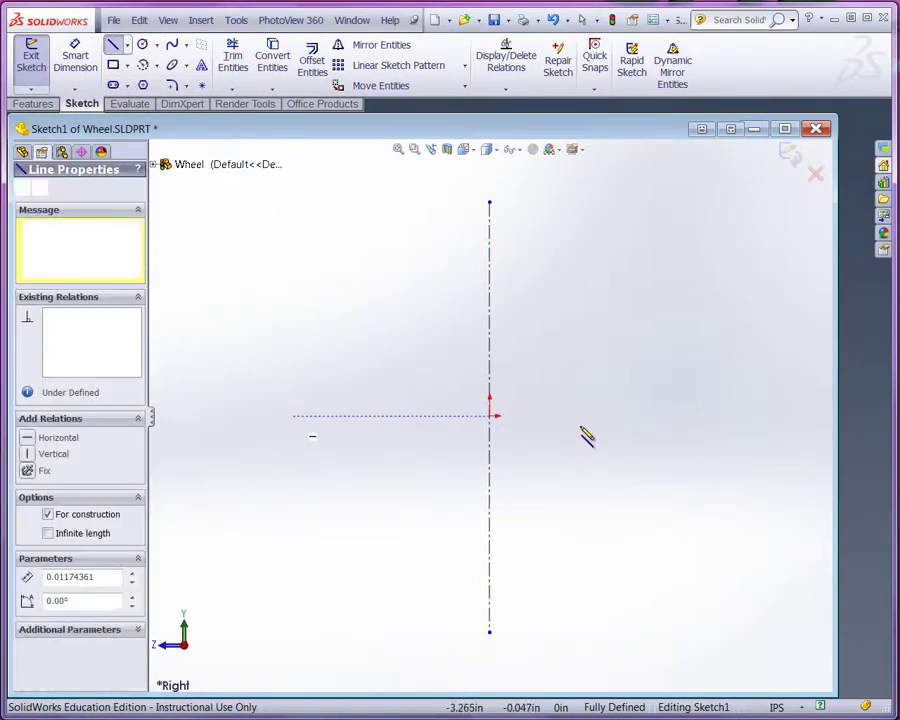
{"action": "left_click", "coordinate": [697, 417]}
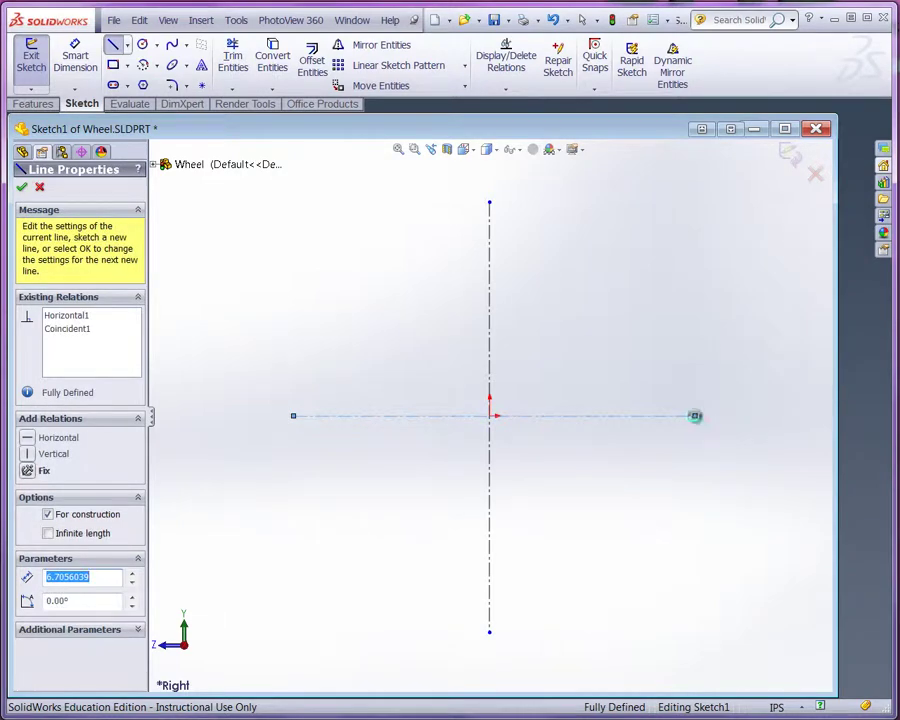
{"action": "key", "text": "Escape"}
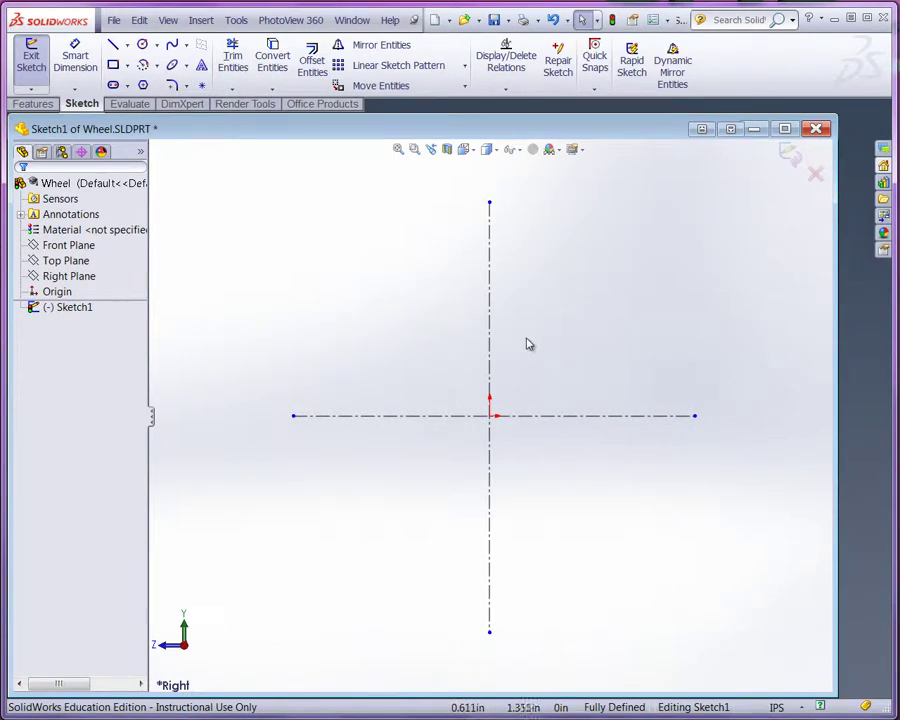
- Sketch an open stepped profile above the origin, starting and ending on the vertical centerline, about 0.39 in wide with a notch about 0.19 in deep
{"action": "scroll", "coordinate": [546, 337], "scroll_direction": "up", "scroll_amount": 1}
{"action": "scroll", "coordinate": [518, 382], "scroll_direction": "down", "scroll_amount": 4}
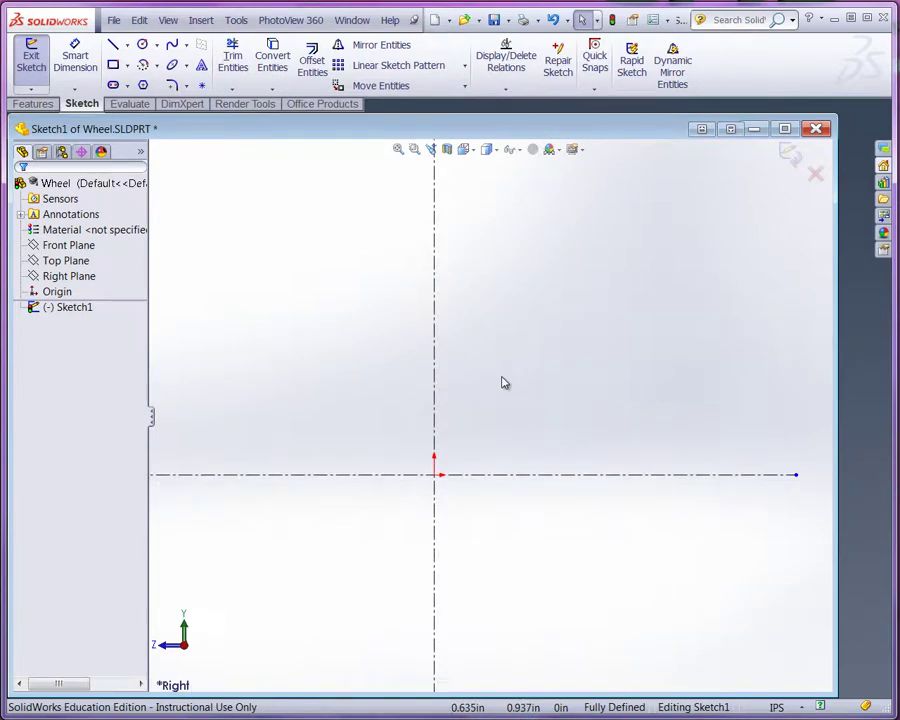
{"action": "left_click", "coordinate": [114, 44]}
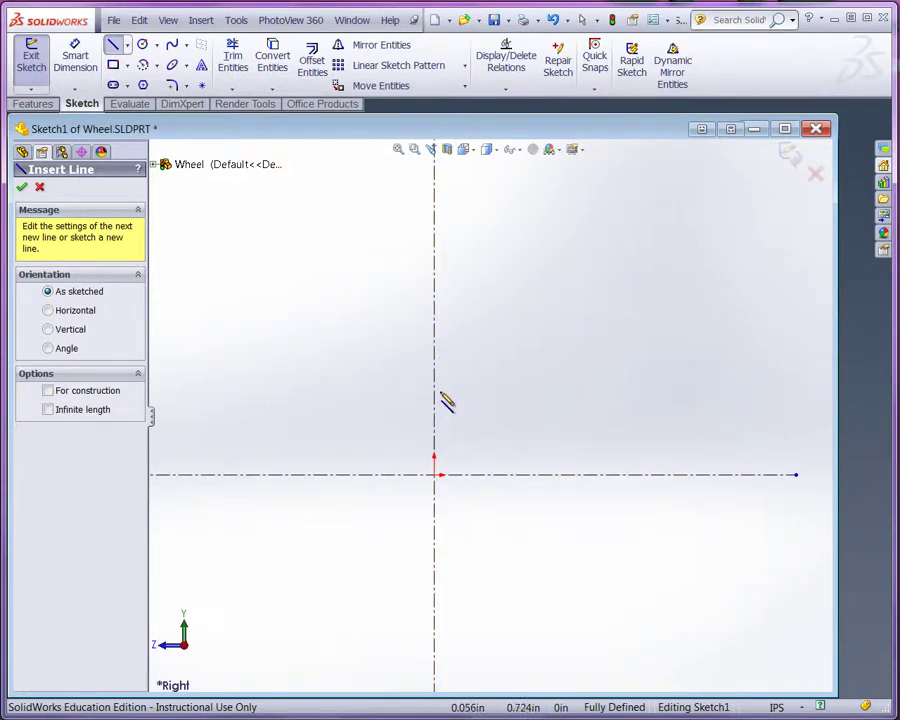
{"action": "left_click", "coordinate": [436, 360]}
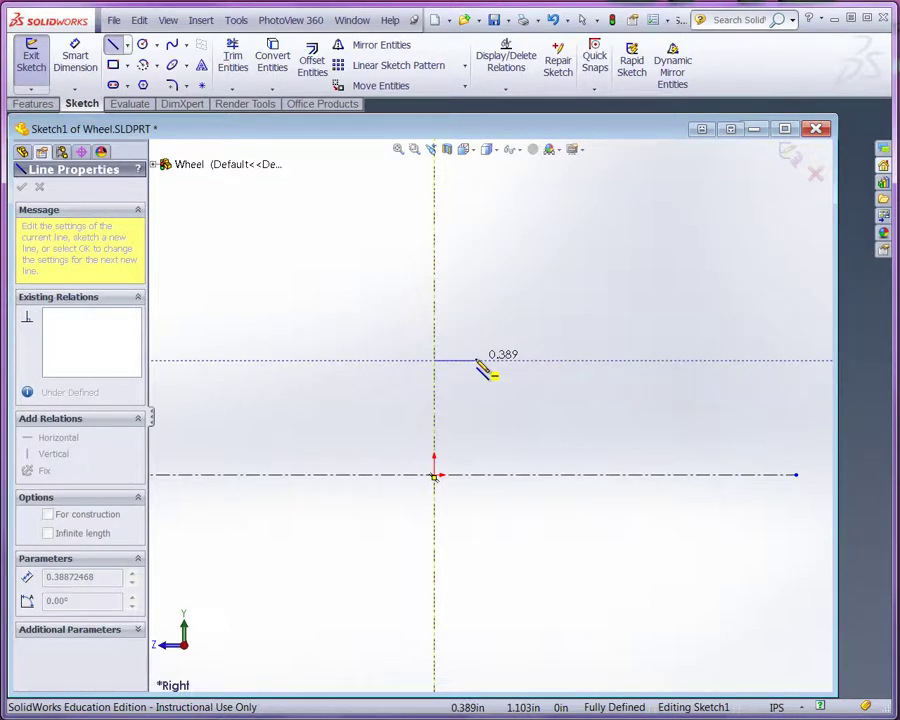
{"action": "left_click", "coordinate": [475, 360]}
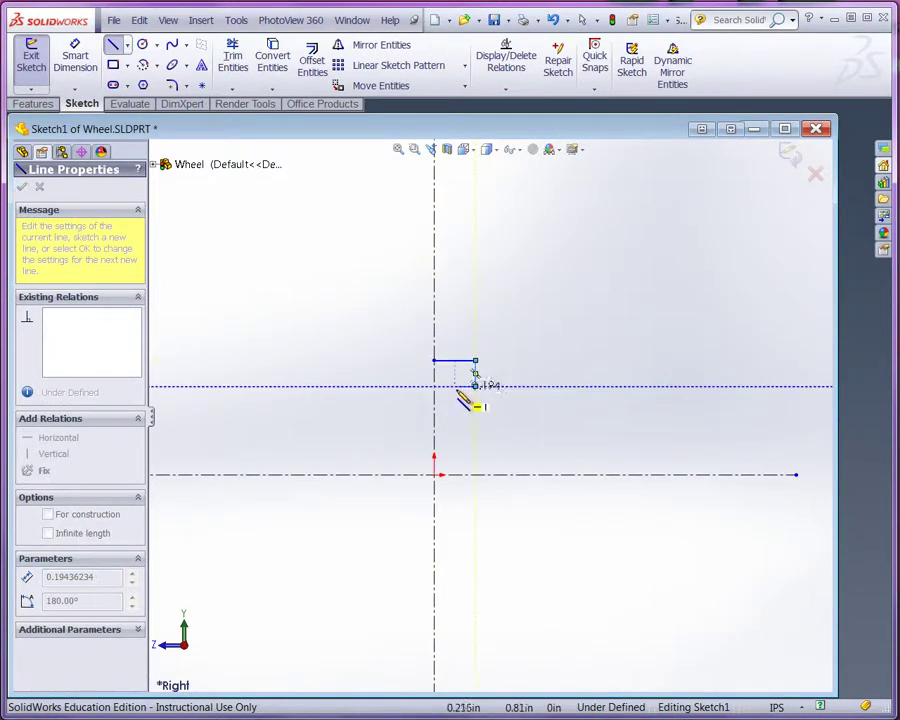
{"action": "left_click", "coordinate": [475, 385]}
{"action": "left_click", "coordinate": [455, 385]}
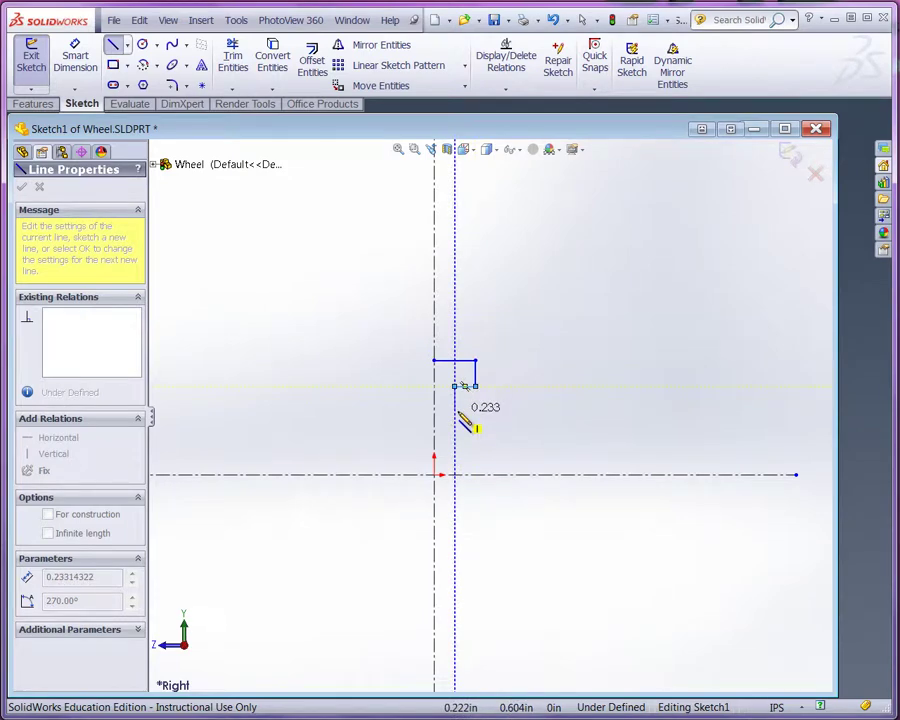
{"action": "left_click", "coordinate": [455, 410]}
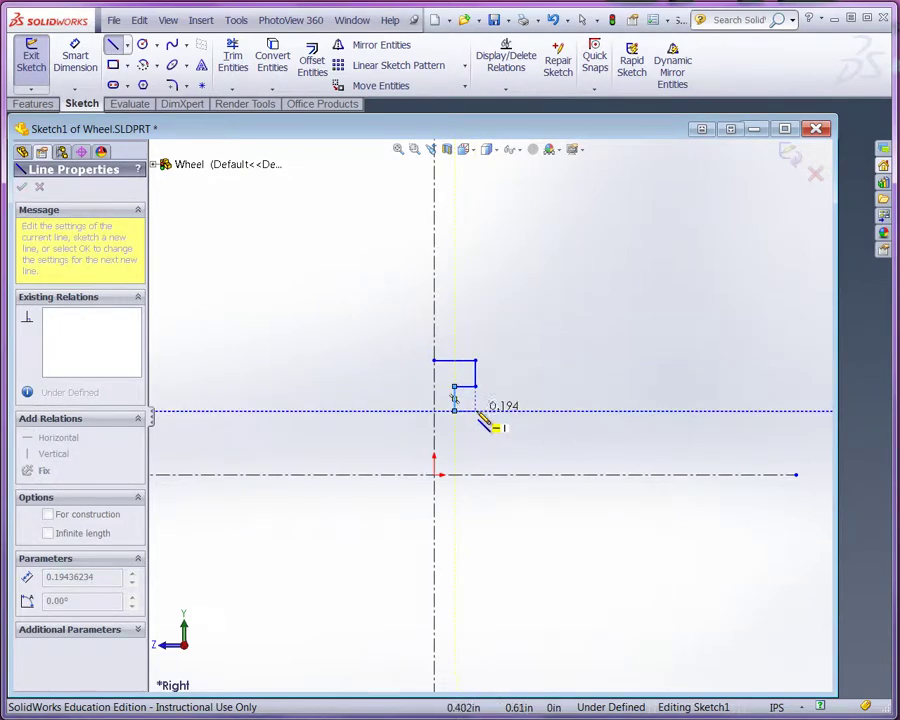
{"action": "left_click", "coordinate": [475, 410]}
{"action": "left_click", "coordinate": [476, 435]}
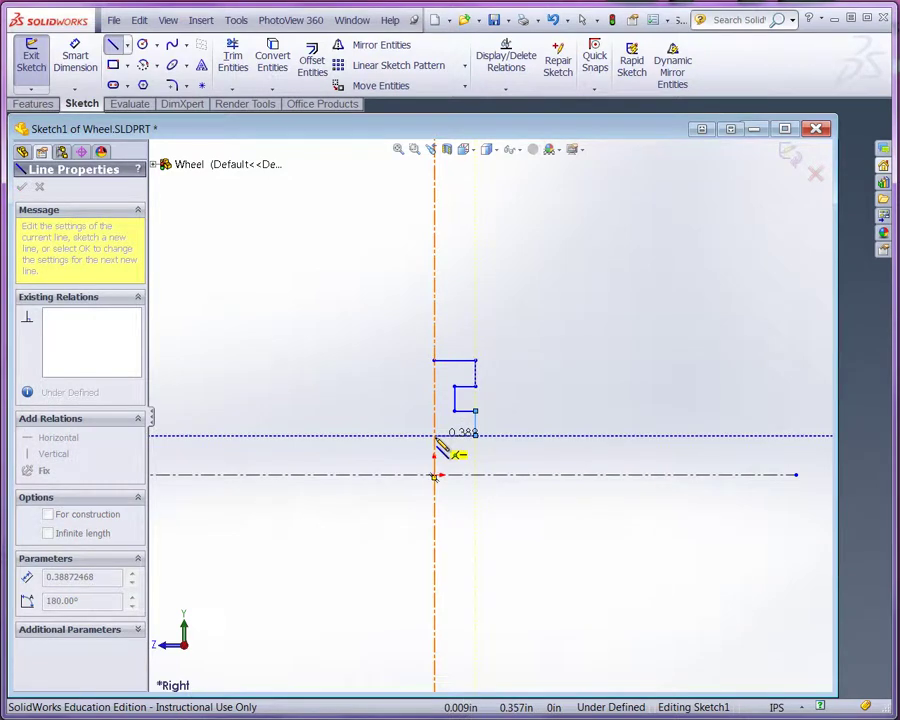
{"action": "left_click", "coordinate": [434, 436]}
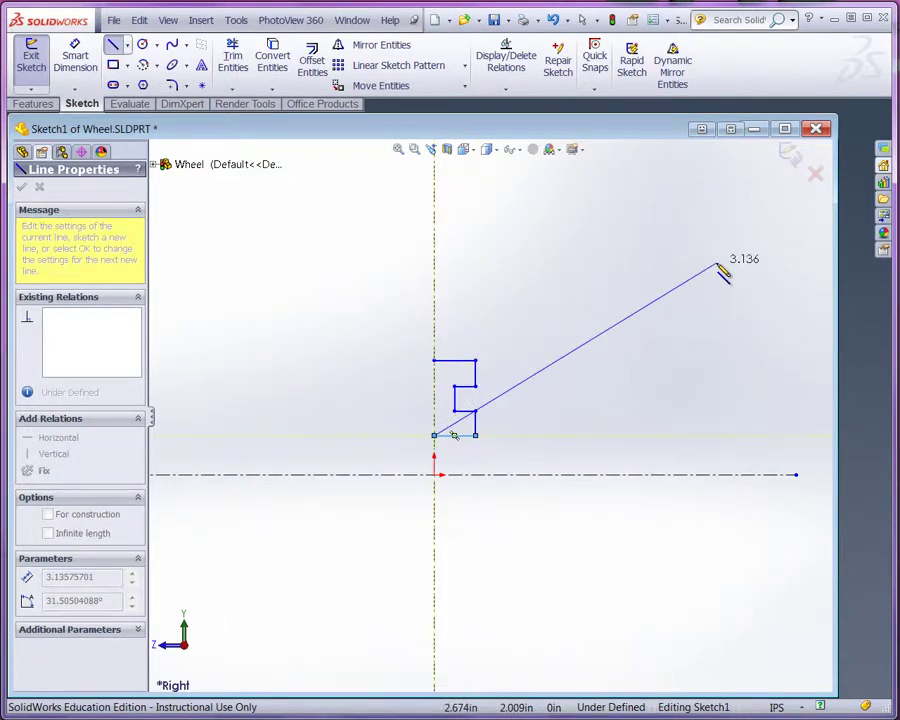
{"action": "key", "text": "Escape"}
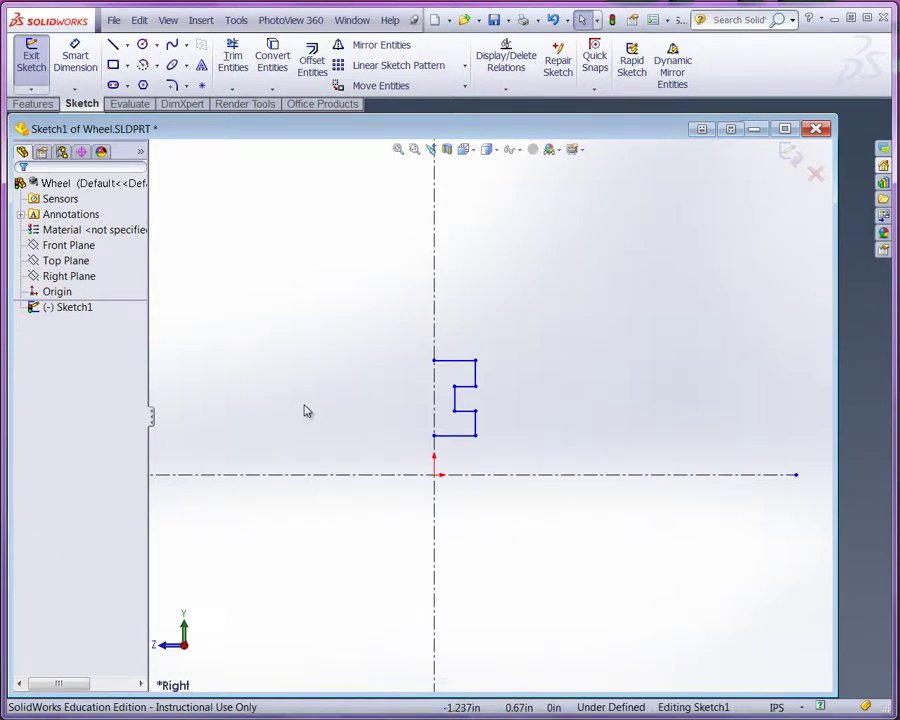
- Fillet the two inner corners of the profile's notch with a 0.05 in radius
{"action": "scroll", "coordinate": [378, 426], "scroll_direction": "down", "scroll_amount": 3}
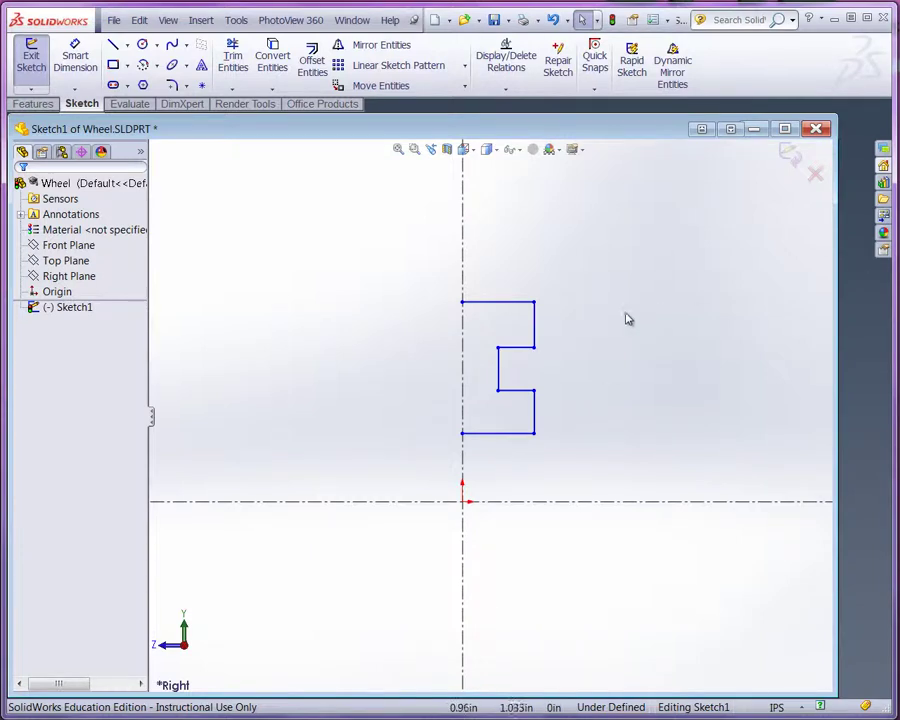
{"action": "scroll", "coordinate": [505, 350], "scroll_direction": "down", "scroll_amount": 3}
{"action": "scroll", "coordinate": [507, 367], "scroll_direction": "down", "scroll_amount": 2}
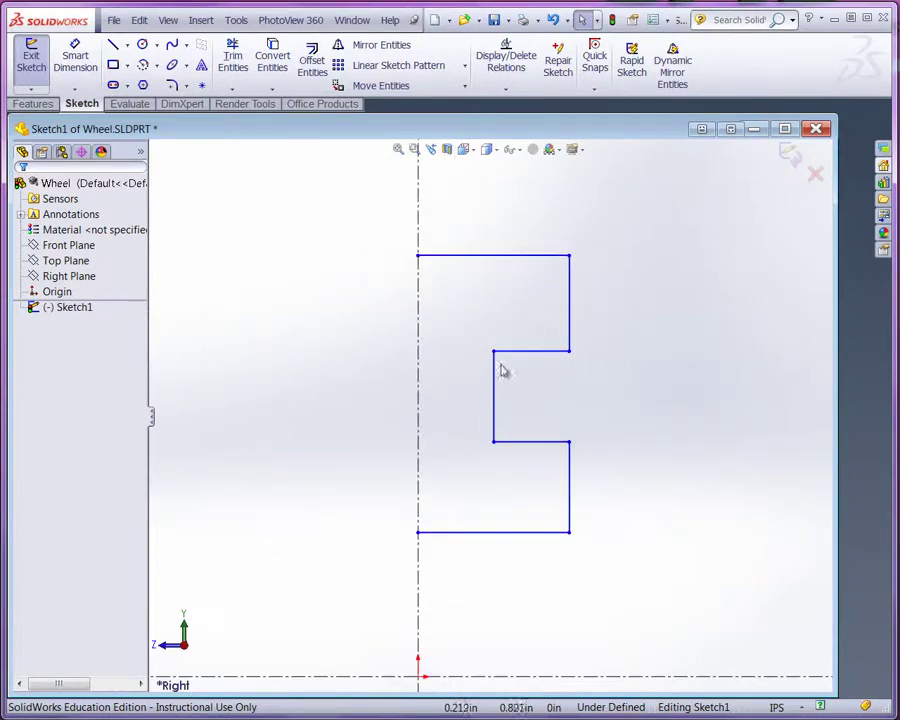
{"action": "left_click", "coordinate": [174, 88]}
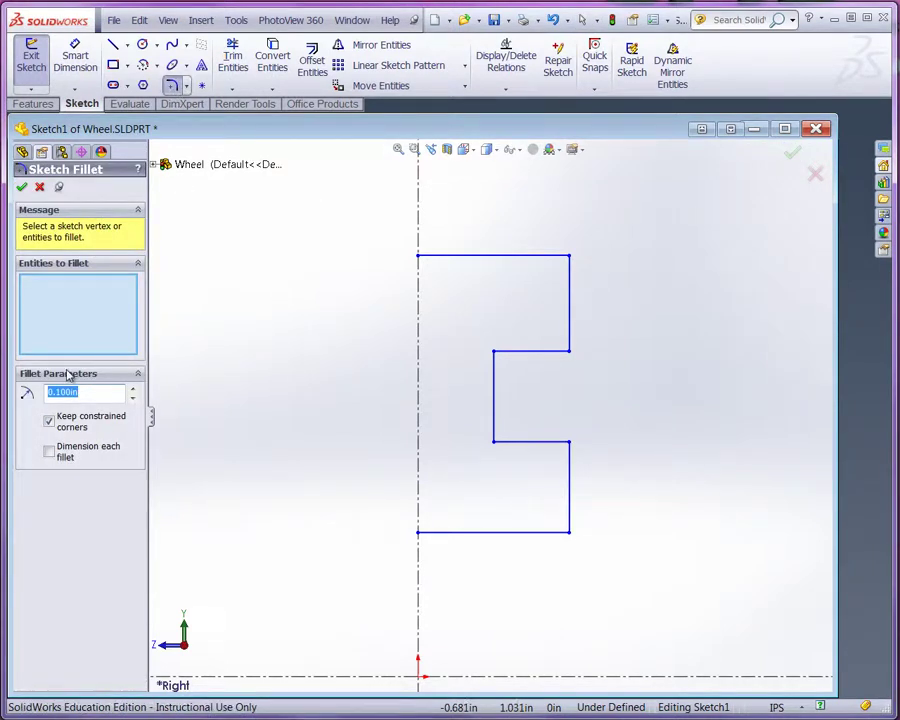
{"action": "type", "text": ".0"}
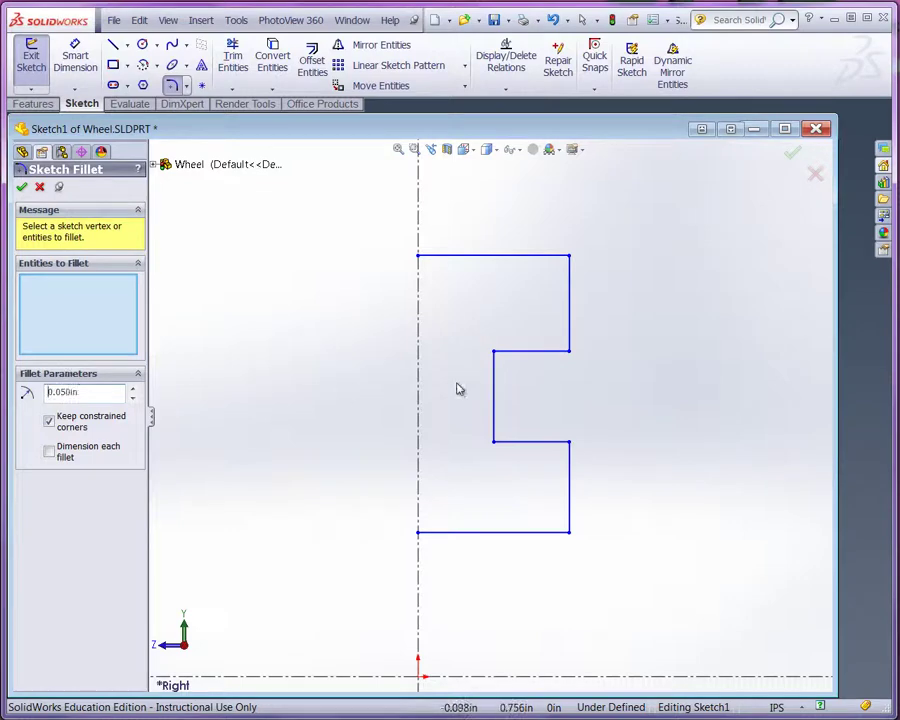
{"action": "left_click", "coordinate": [495, 365]}
{"action": "left_click", "coordinate": [505, 360]}
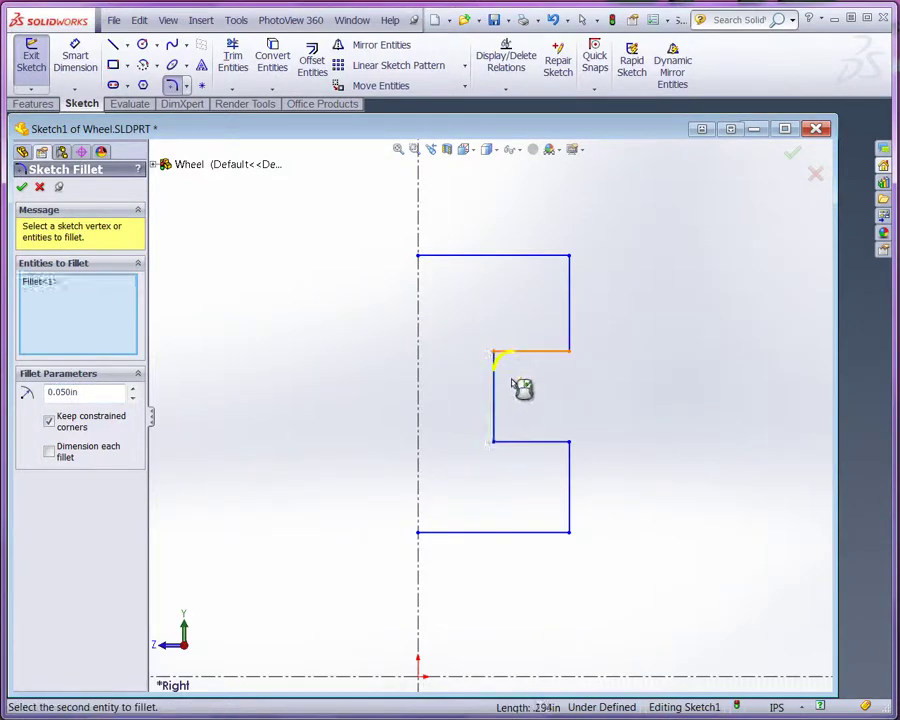
{"action": "left_click", "coordinate": [501, 437]}
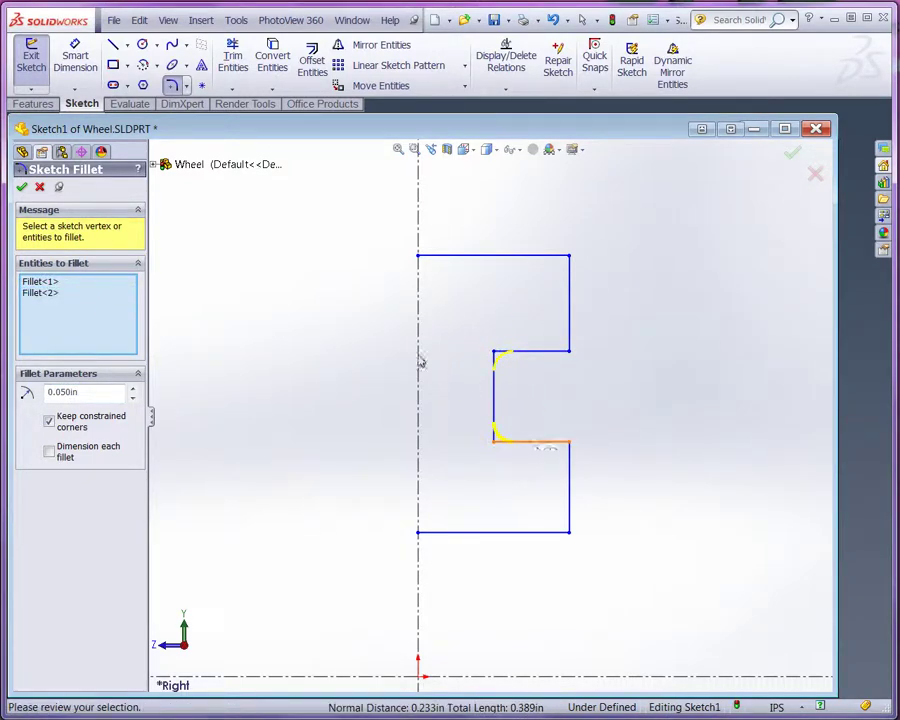
{"action": "left_click", "coordinate": [21, 187]}
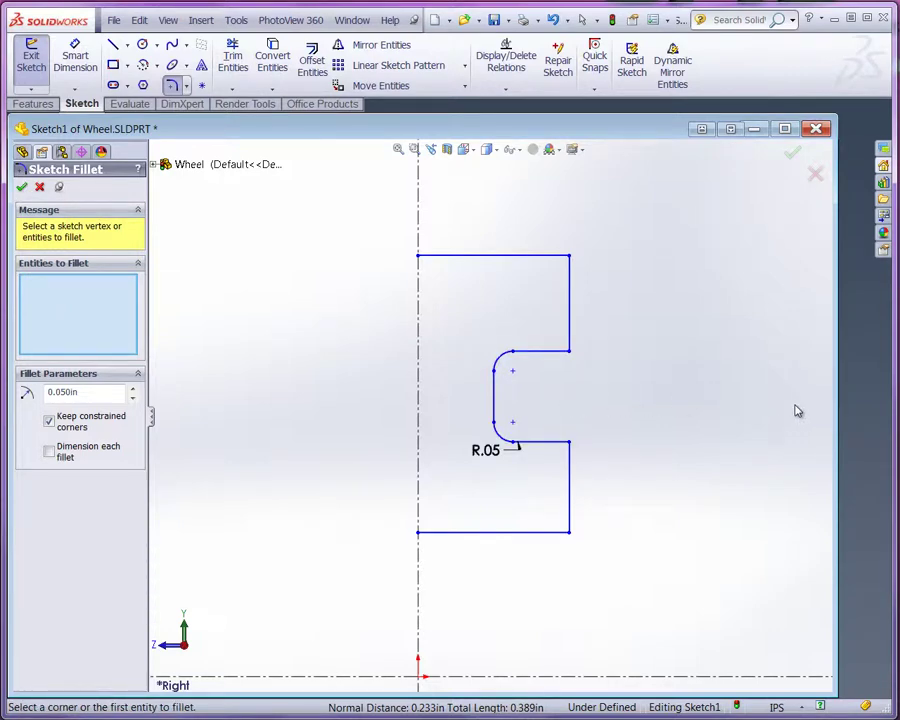
- Dimension the profile's upper outer edge at .70/2 in from the vertical centerline and move the fillet radius dimension outside the profile
{"action": "key", "text": "z"}
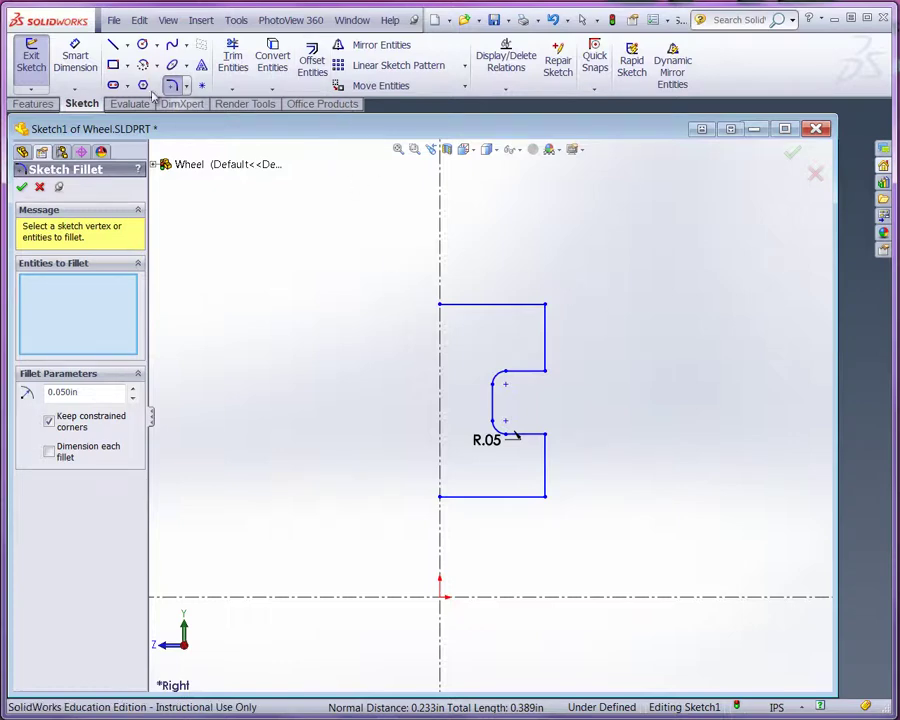
{"action": "left_click", "coordinate": [75, 58]}
{"action": "left_click", "coordinate": [447, 262]}
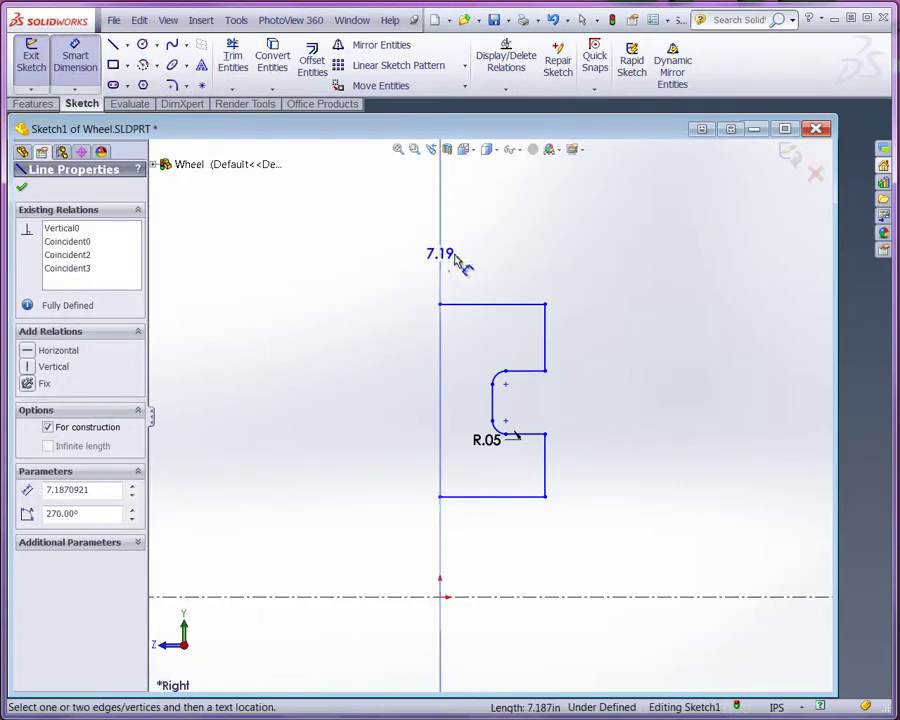
{"action": "left_click", "coordinate": [546, 322]}
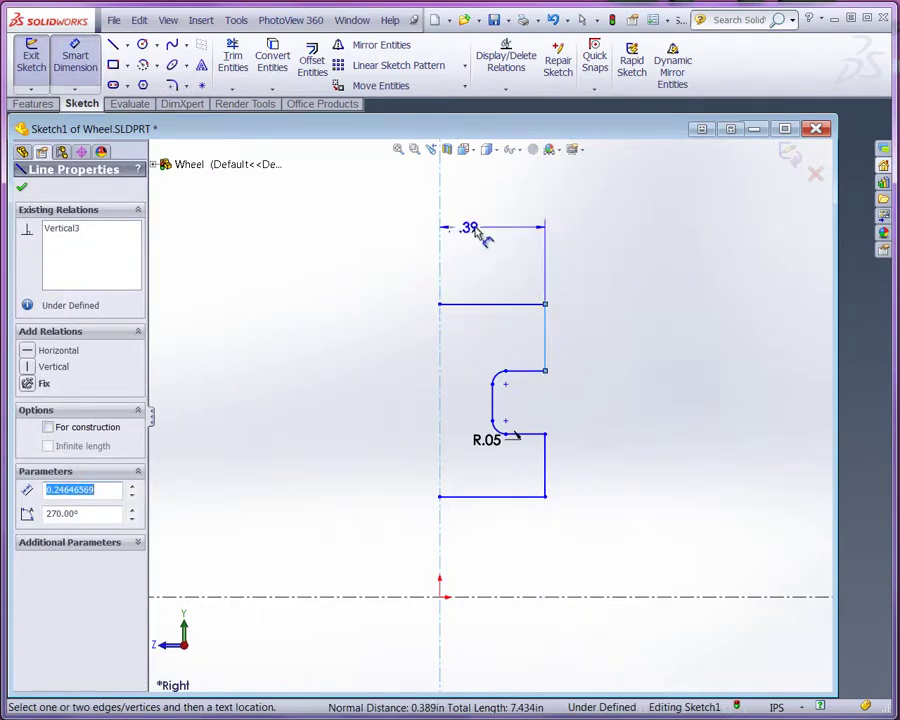
{"action": "left_click", "coordinate": [492, 234]}
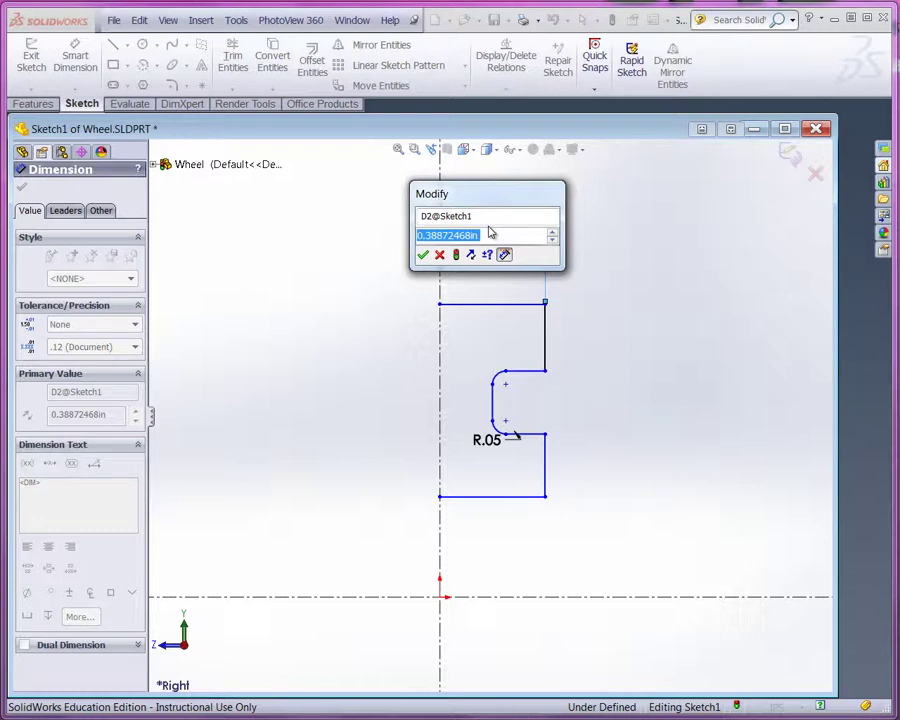
{"action": "key", "text": "BackSpace"}
{"action": "type", "text": ".70/"}
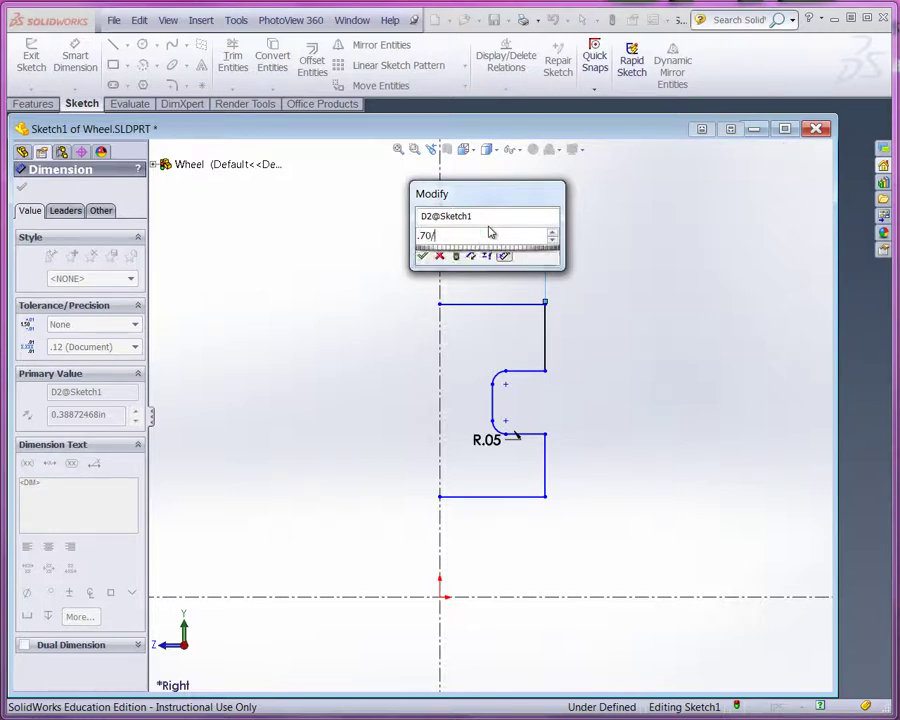
{"action": "type", "text": "2"}
{"action": "key", "text": "Return"}
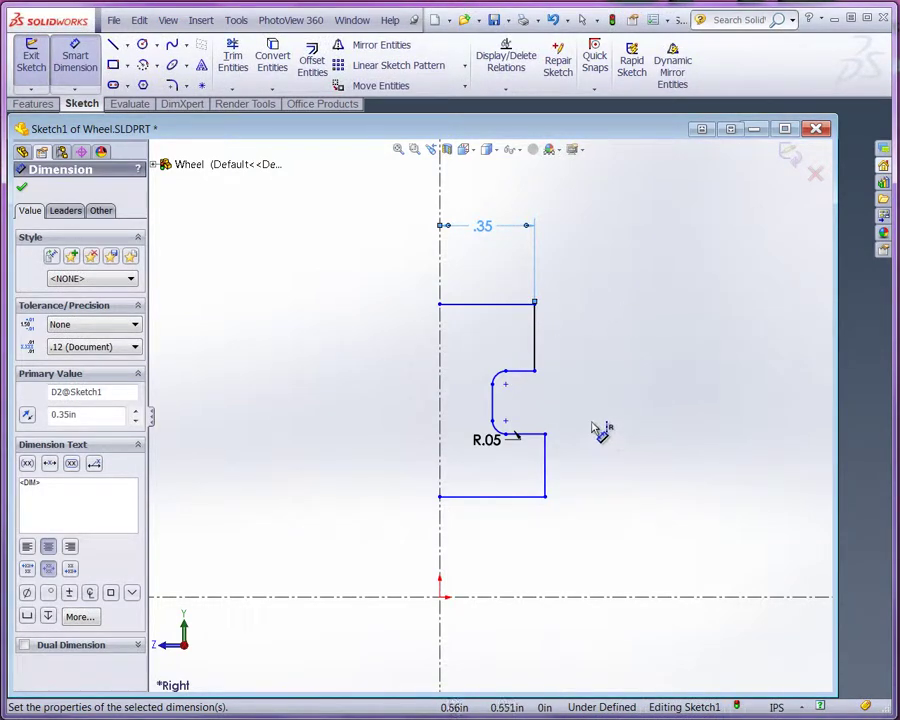
{"action": "left_click_drag", "start_coordinate": [505, 445], "coordinate": [640, 375]}
{"action": "left_click", "coordinate": [640, 375]}
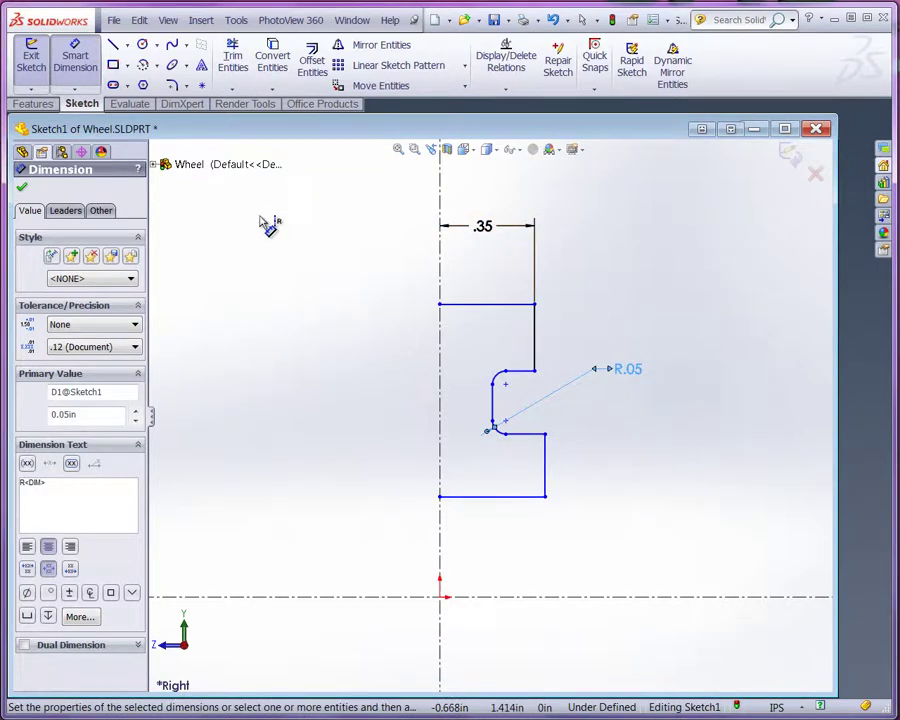
- Make the profile's lower outer vertical edge collinear with its upper outer vertical edge
{"action": "left_click", "coordinate": [549, 484]}
{"action": "key", "text": "Escape"}
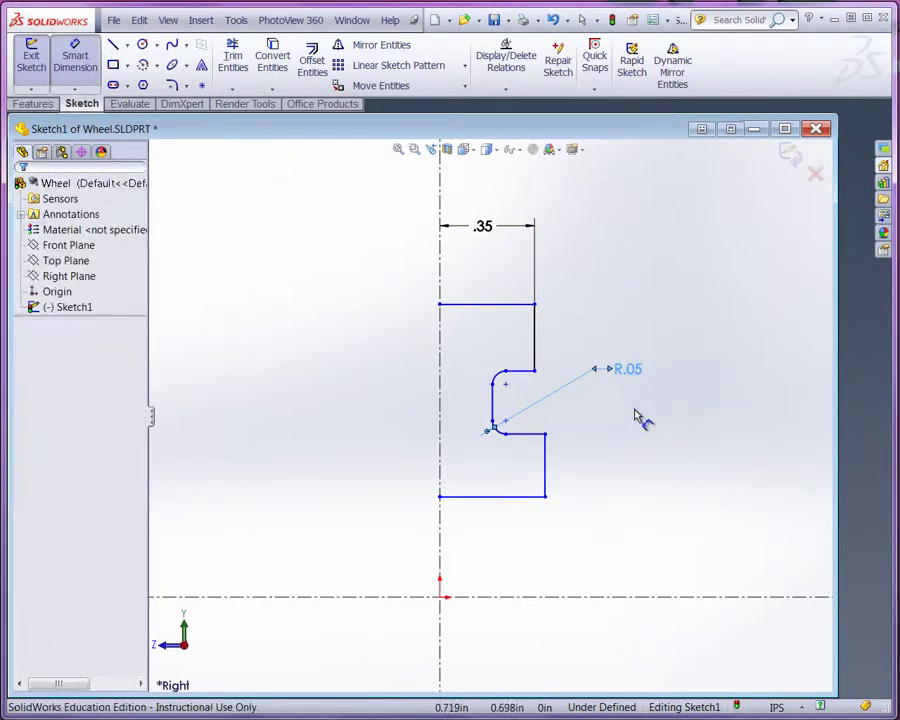
{"action": "key", "text": "Escape"}
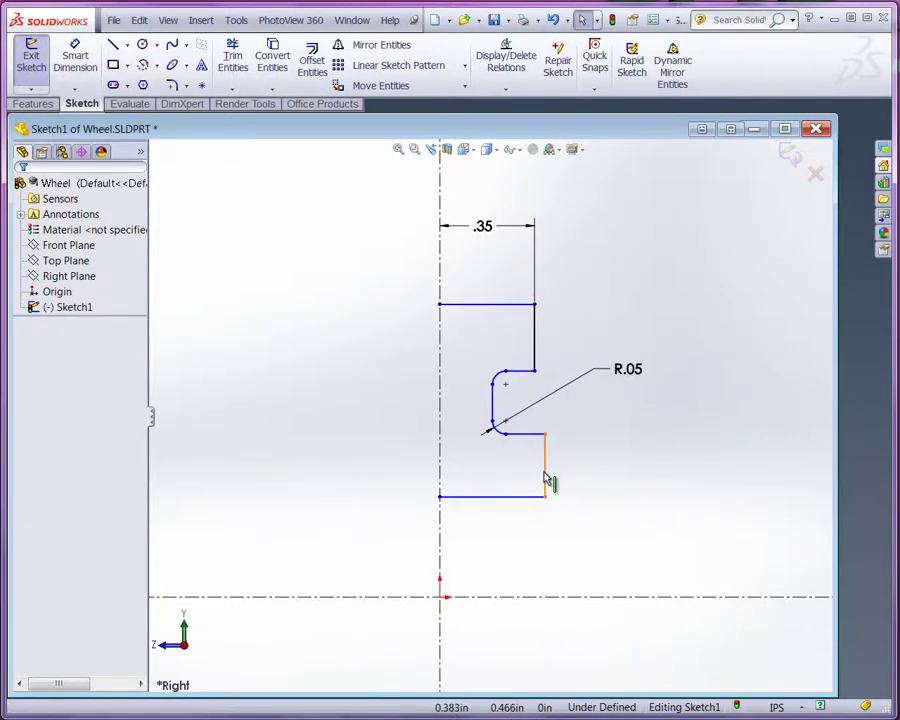
{"action": "left_click", "coordinate": [546, 481]}
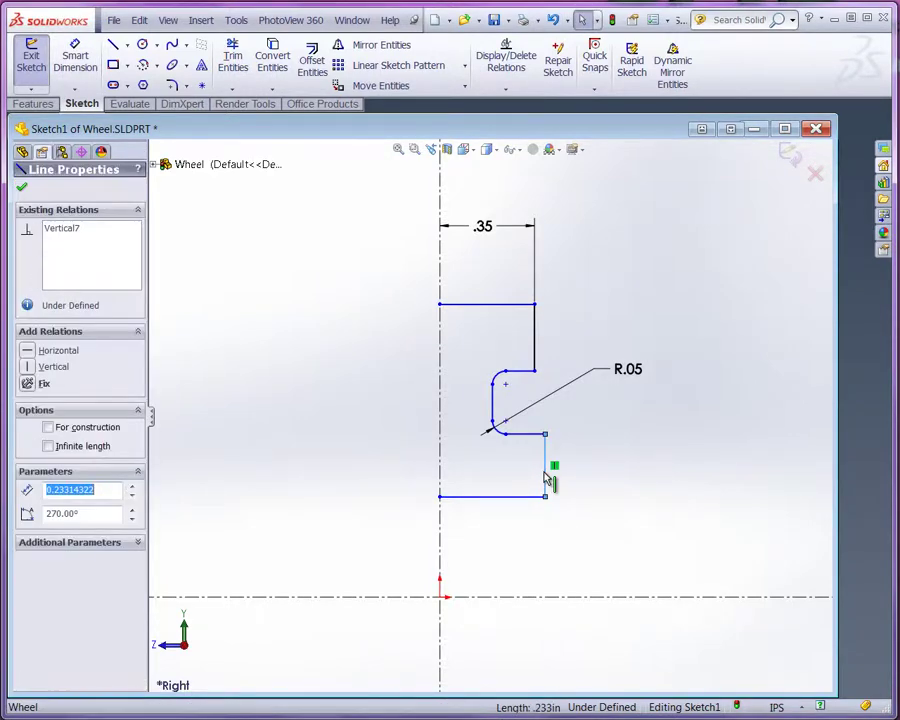
{"action": "left_click", "coordinate": [538, 343], "text": "ctrl"}
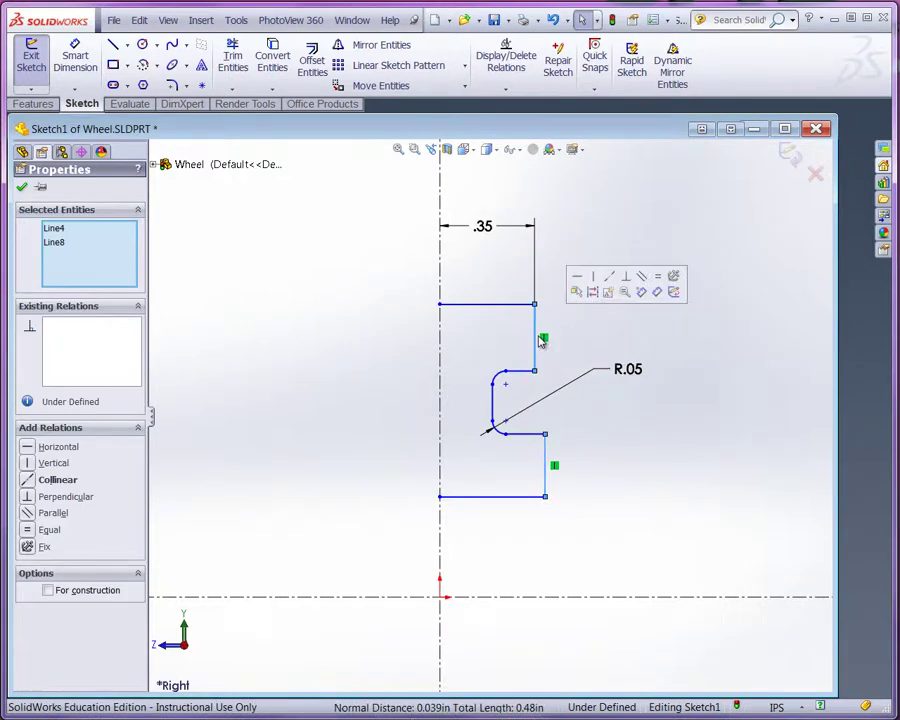
{"action": "left_click", "coordinate": [30, 482]}
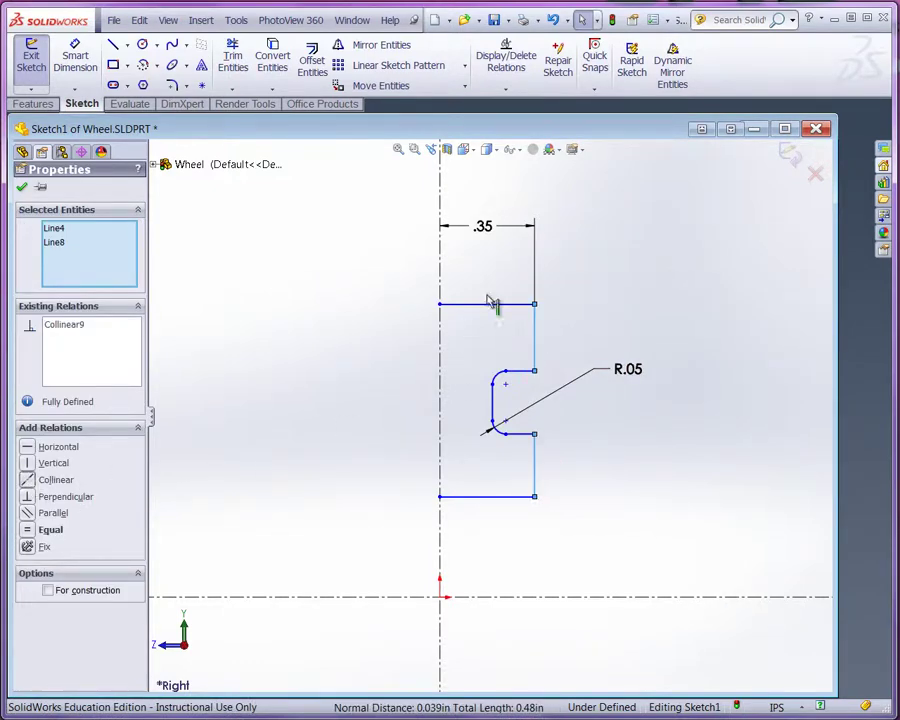
{"action": "left_click", "coordinate": [22, 190]}
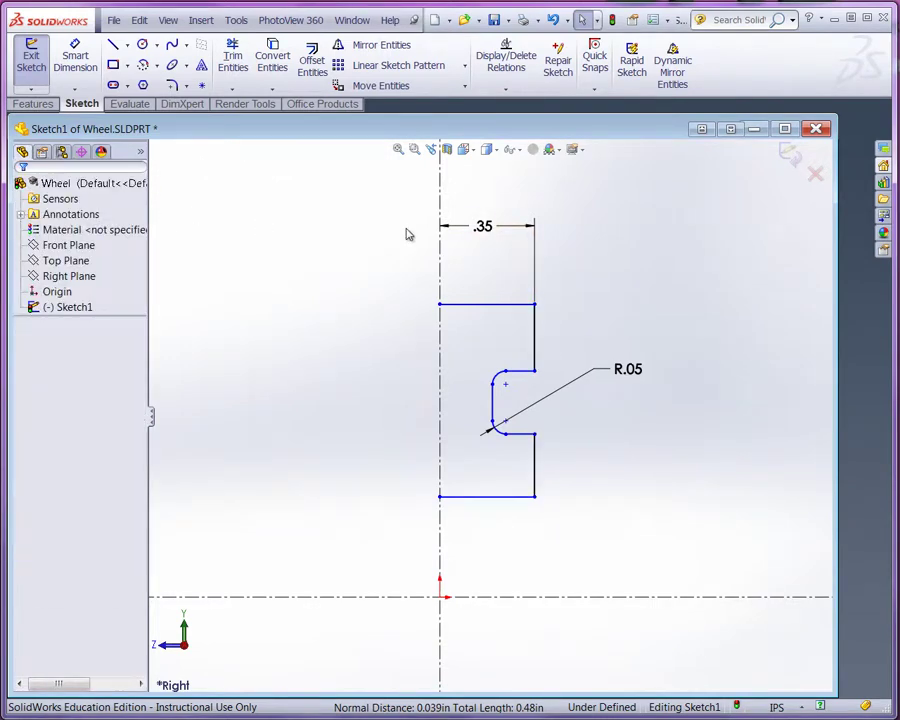
- Try a value of 0.15 in for the profile's half-width dimension
{"action": "left_click", "coordinate": [487, 228]}
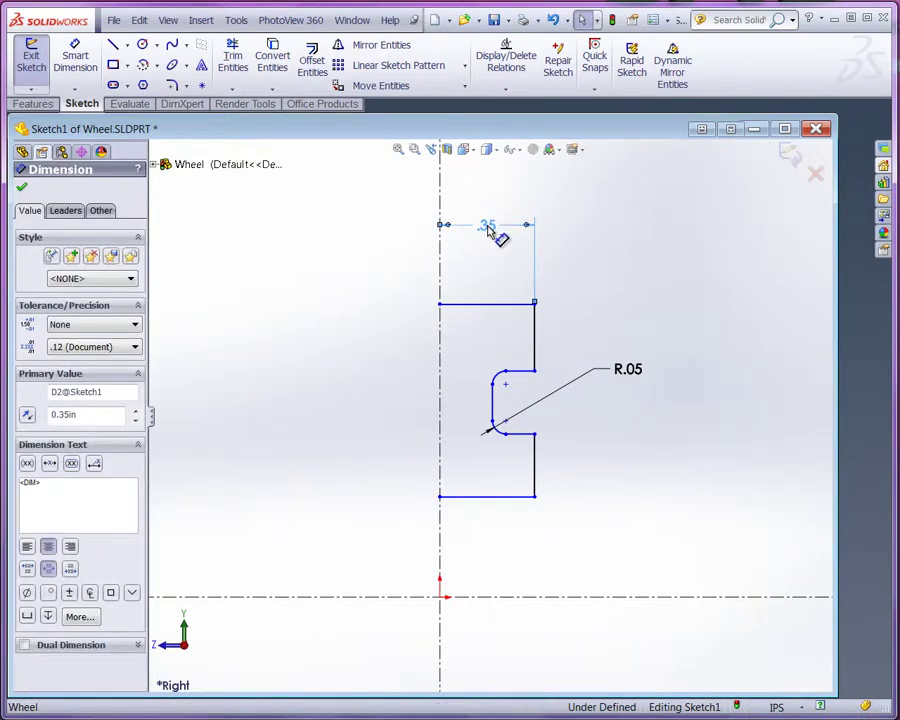
{"action": "double_click", "coordinate": [488, 229]}
{"action": "mouse_move", "coordinate": [436, 248]}
{"action": "left_mouse_down"}
{"action": "mouse_move", "coordinate": [445, 249]}
{"action": "mouse_move", "coordinate": [434, 252]}
{"action": "left_mouse_up"}
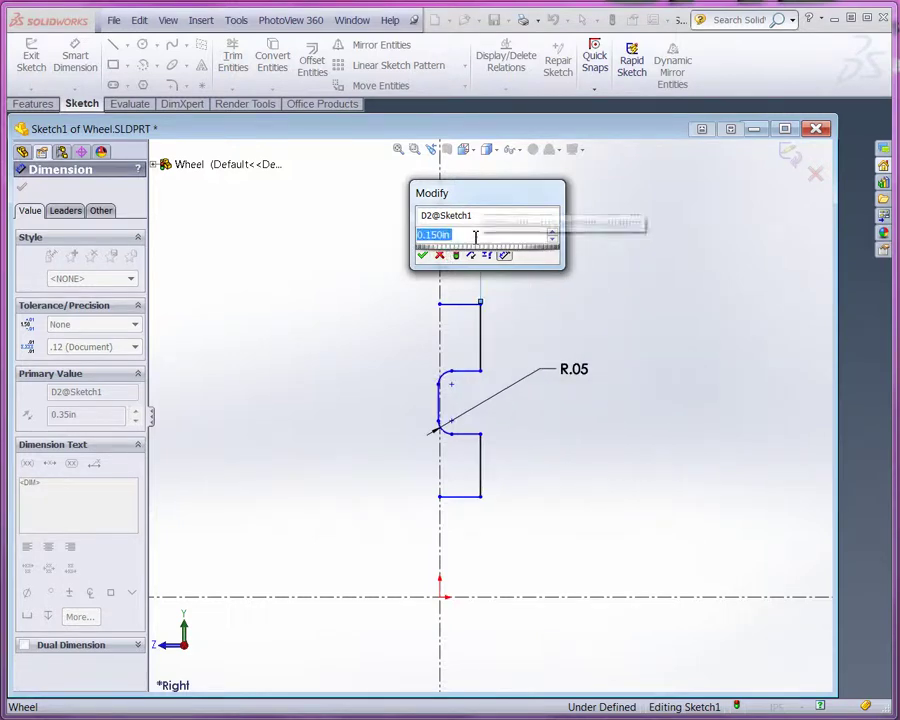
{"action": "type", "text": ".15"}
{"action": "key", "text": "Return"}
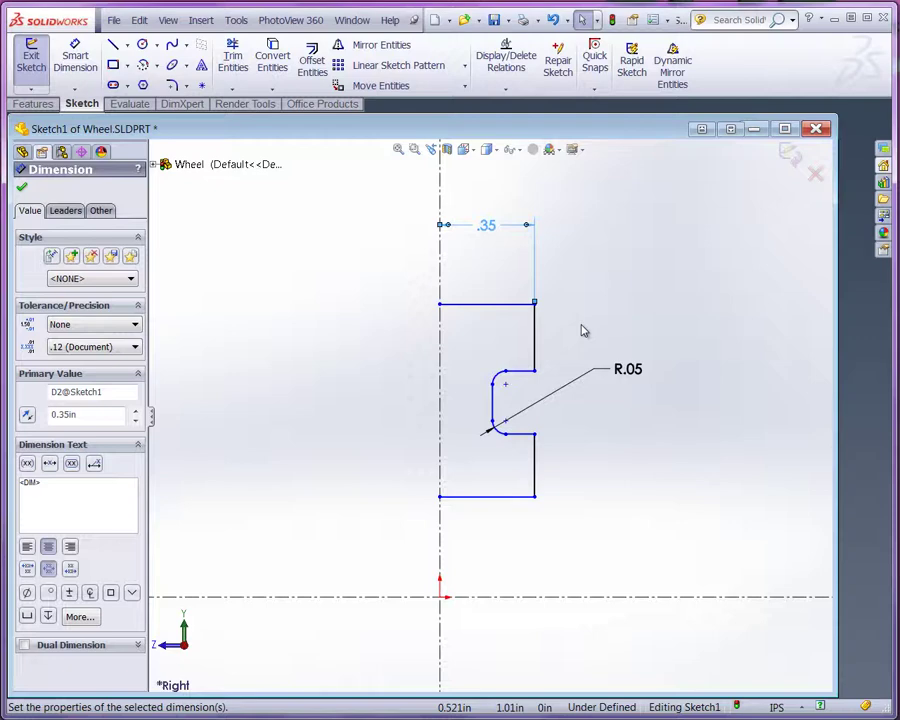
- Dimension the profile's top edge at 1 in from the horizontal centerline
{"action": "left_click", "coordinate": [86, 66]}
{"action": "left_click", "coordinate": [486, 304]}
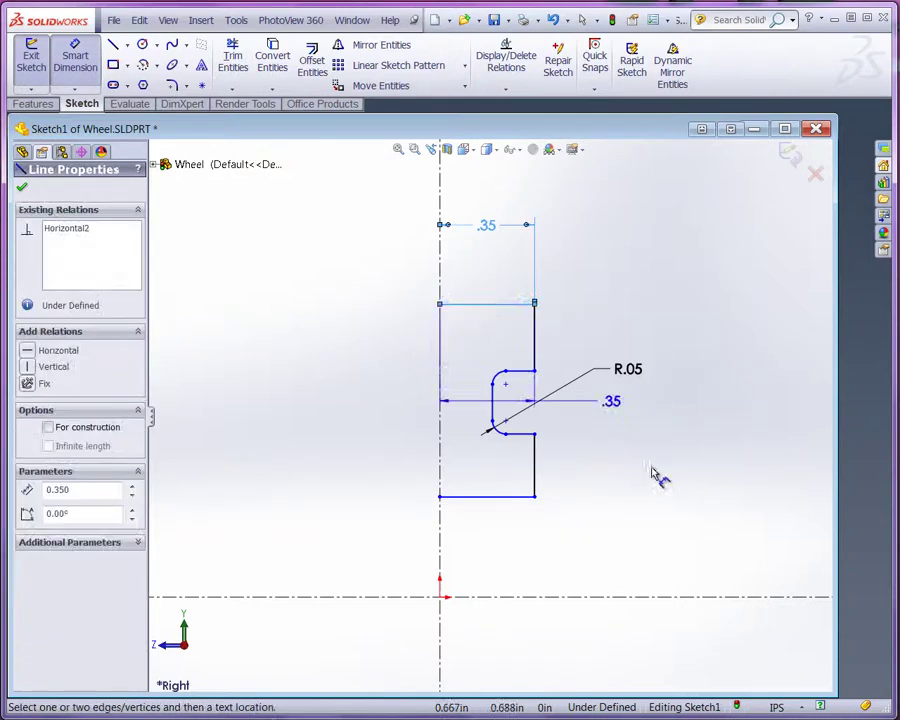
{"action": "left_click", "coordinate": [626, 596]}
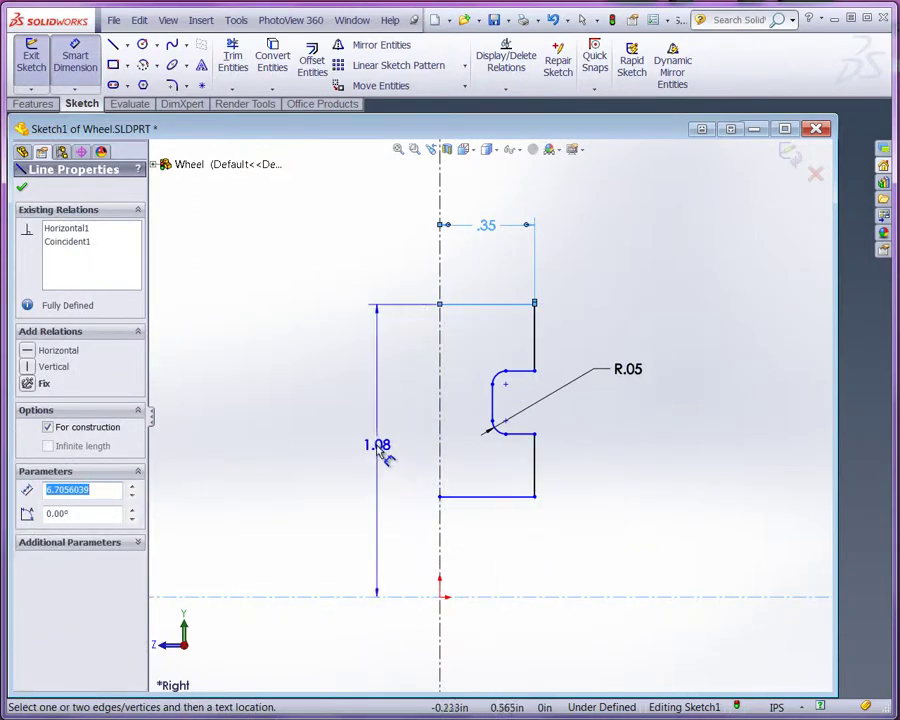
{"action": "left_click", "coordinate": [372, 445]}
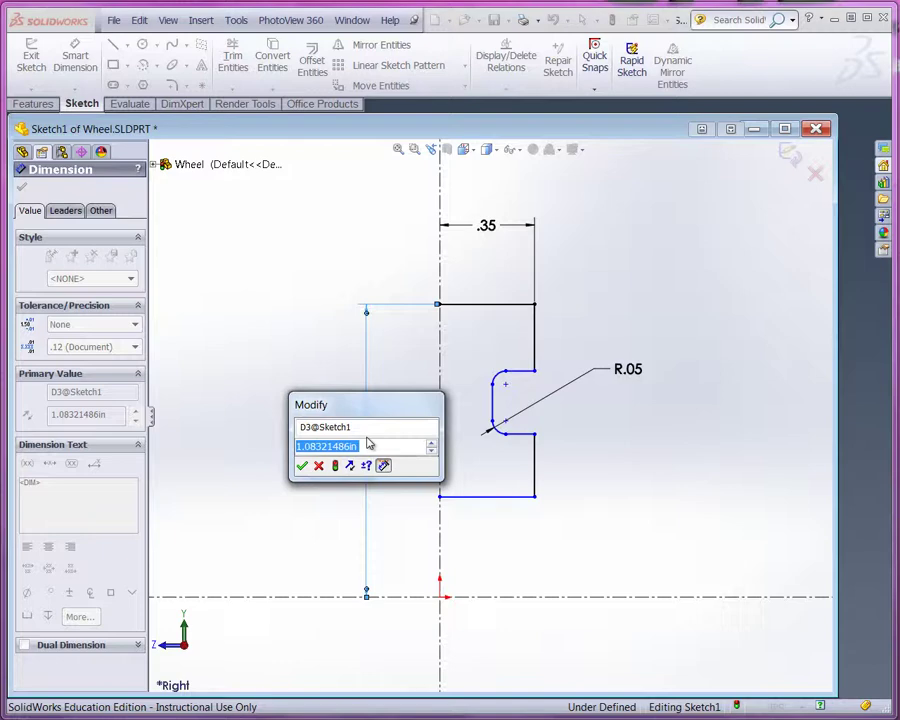
{"action": "type", "text": "1.5"}
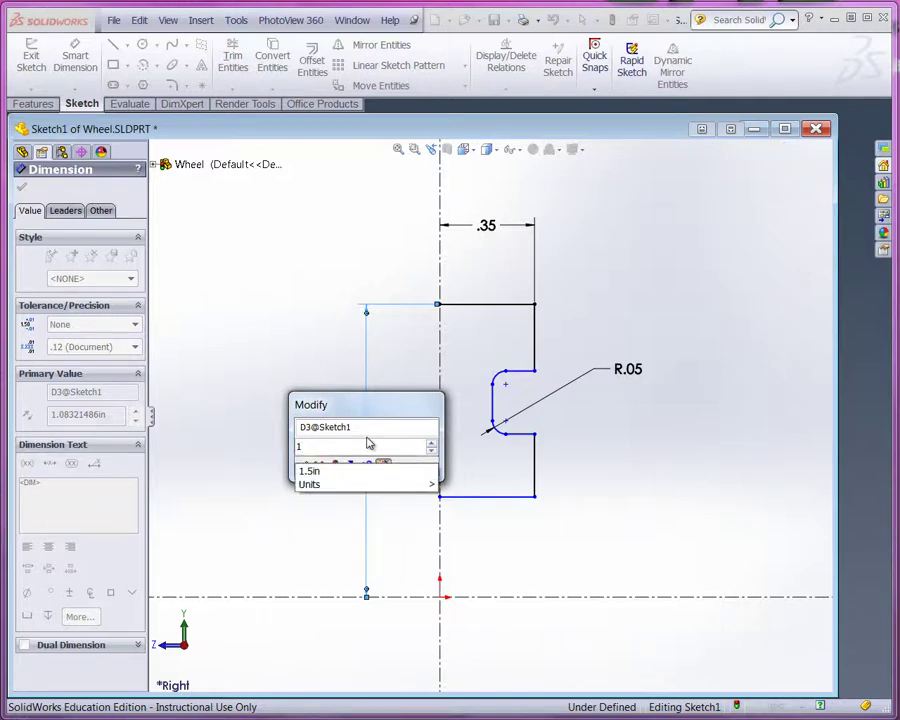
{"action": "key", "text": "Escape"}
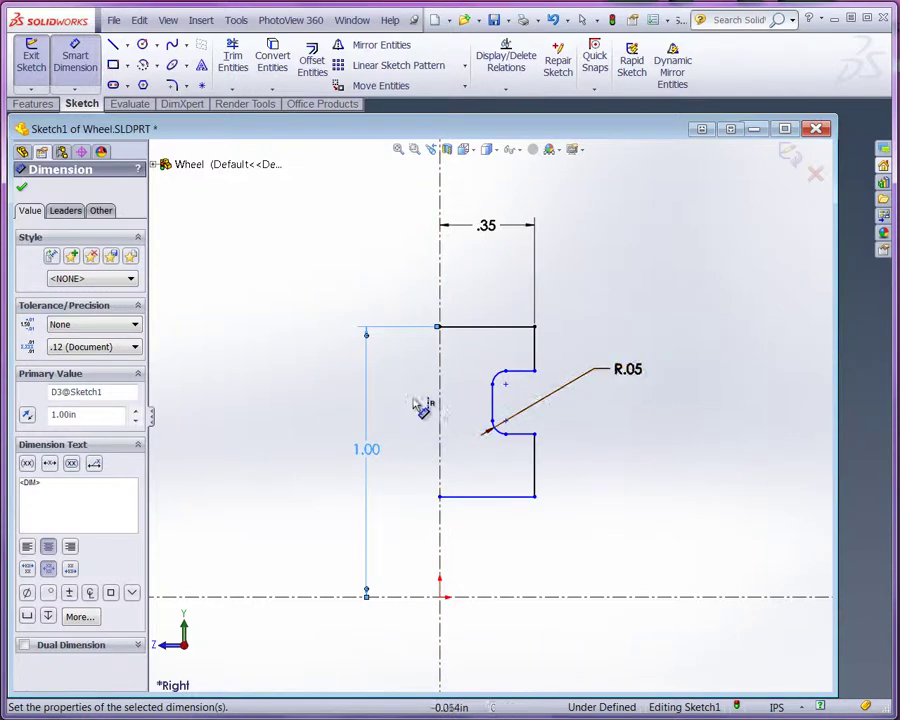
- Show the dimension names in the sketch
{"action": "left_click", "coordinate": [168, 20]}
{"action": "mouse_move", "coordinate": [173, 31]}
{"action": "left_click", "coordinate": [218, 325]}
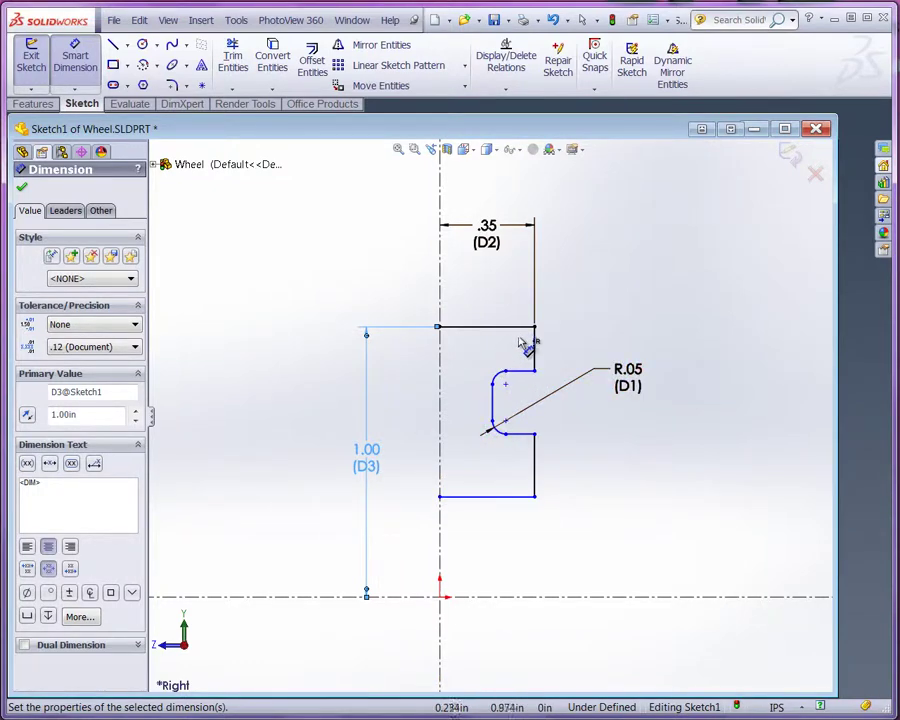
- Add a dimension from the notch's upper edge to the horizontal centerline, inside the 1.00 in dimension
{"action": "left_click", "coordinate": [521, 372]}
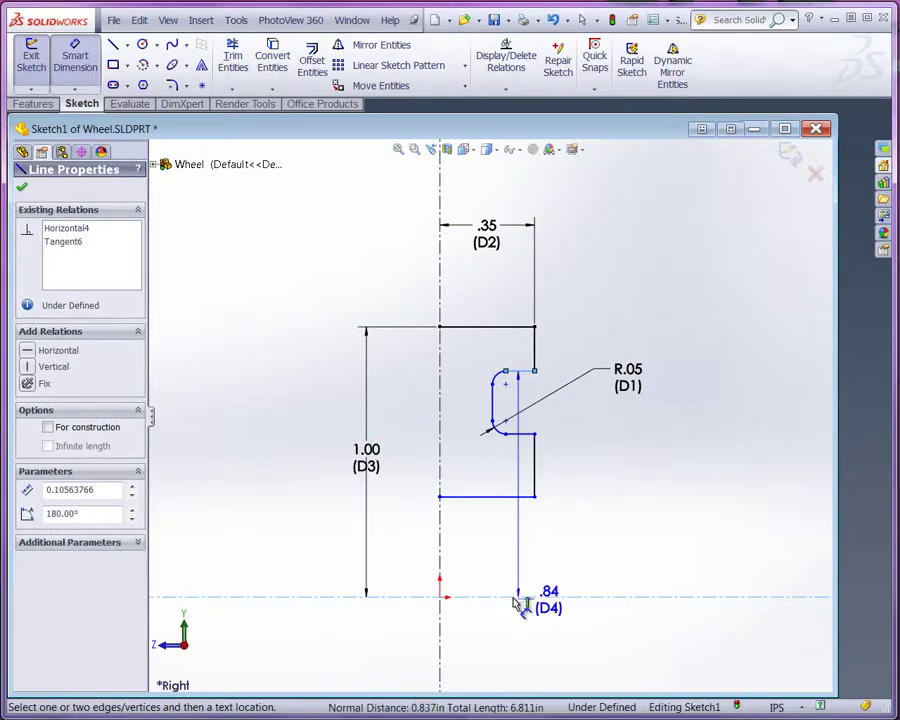
{"action": "left_click", "coordinate": [416, 518]}
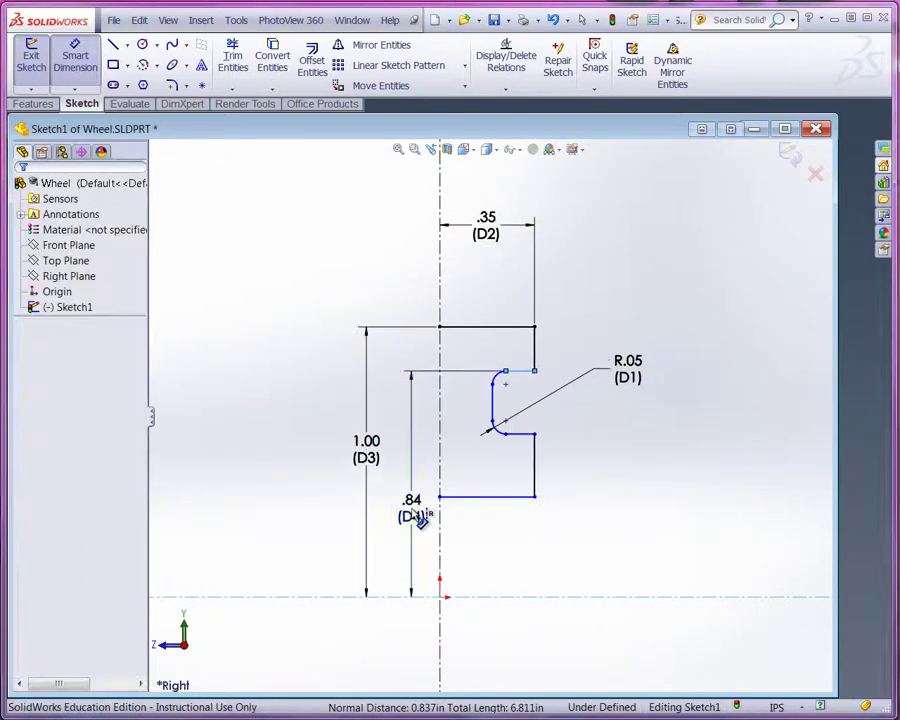
{"action": "mouse_move", "coordinate": [407, 487]}
{"action": "left_mouse_down"}
{"action": "mouse_move", "coordinate": [661, 481]}
{"action": "mouse_move", "coordinate": [659, 496]}
{"action": "left_mouse_up"}
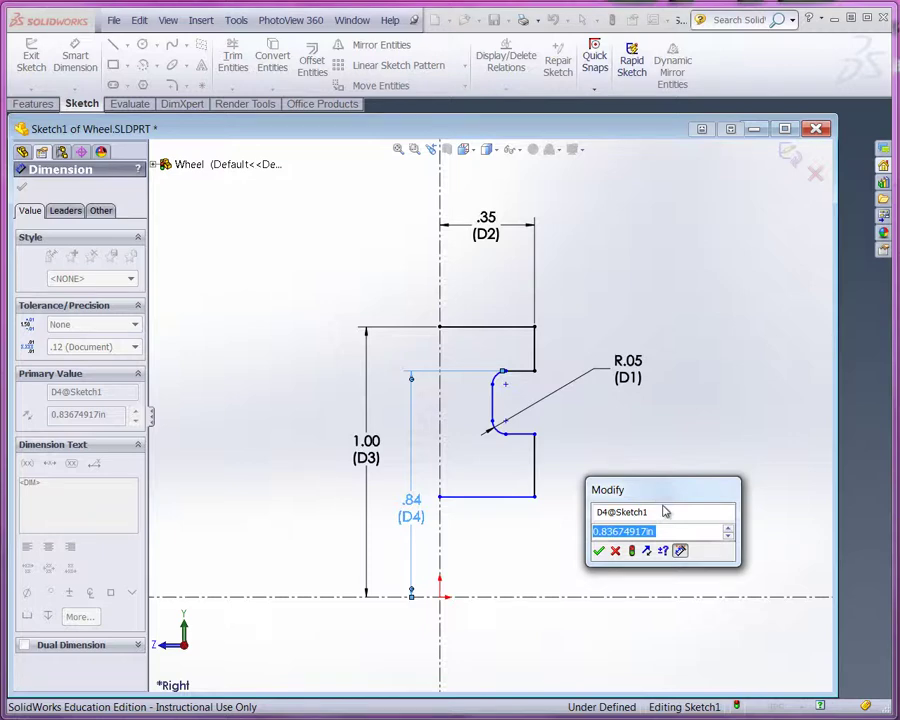
- Drive the notch's upper edge dimension with the equation ="D3@Sketch1"-.3 and finish dimensioning
{"action": "type", "text": "="}
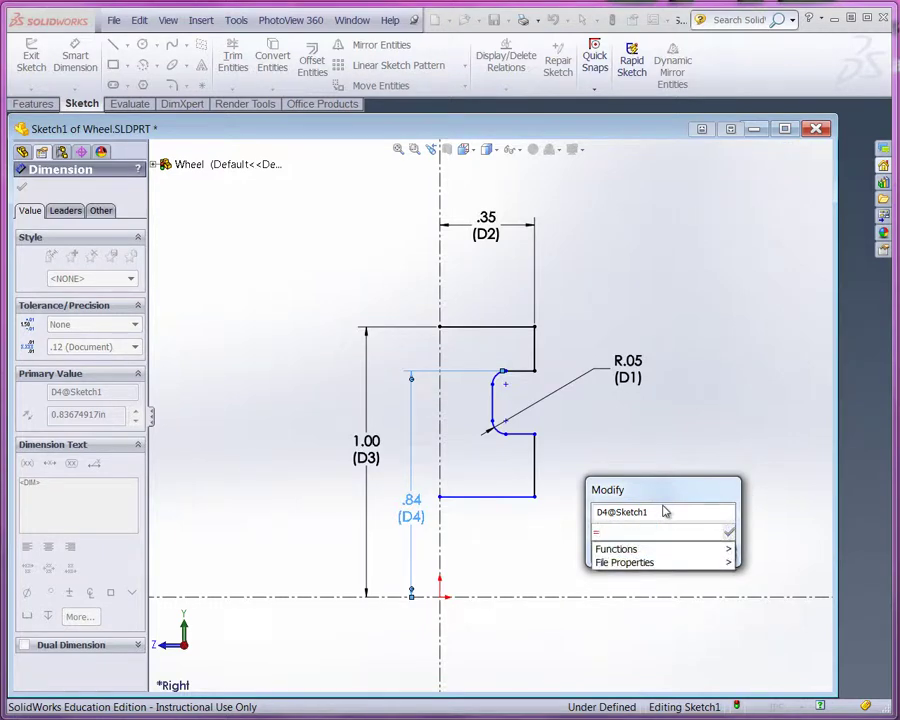
{"action": "left_click", "coordinate": [367, 460]}
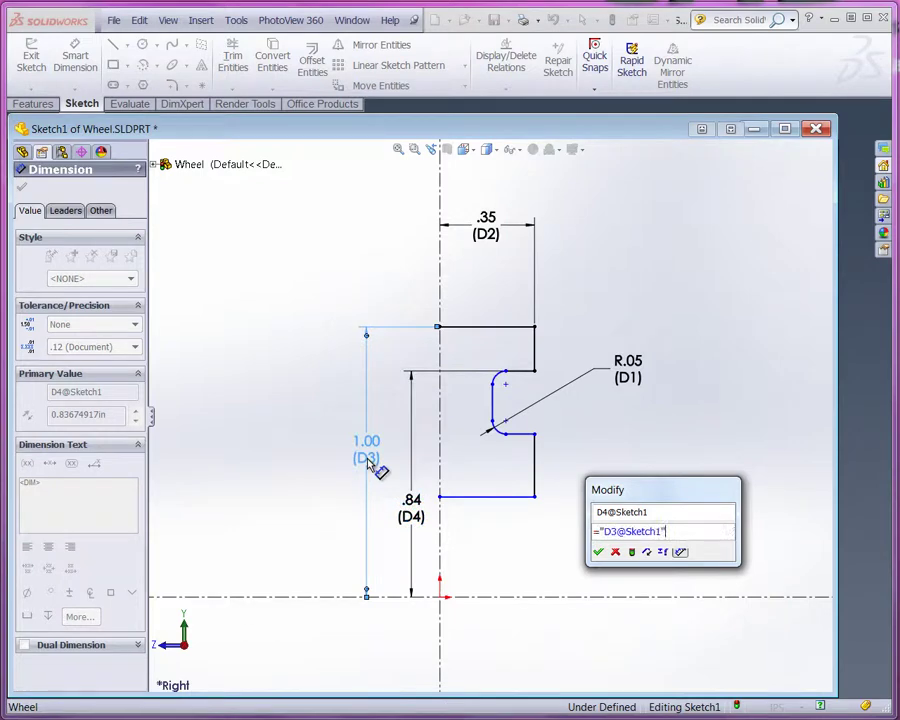
{"action": "left_click", "coordinate": [714, 531]}
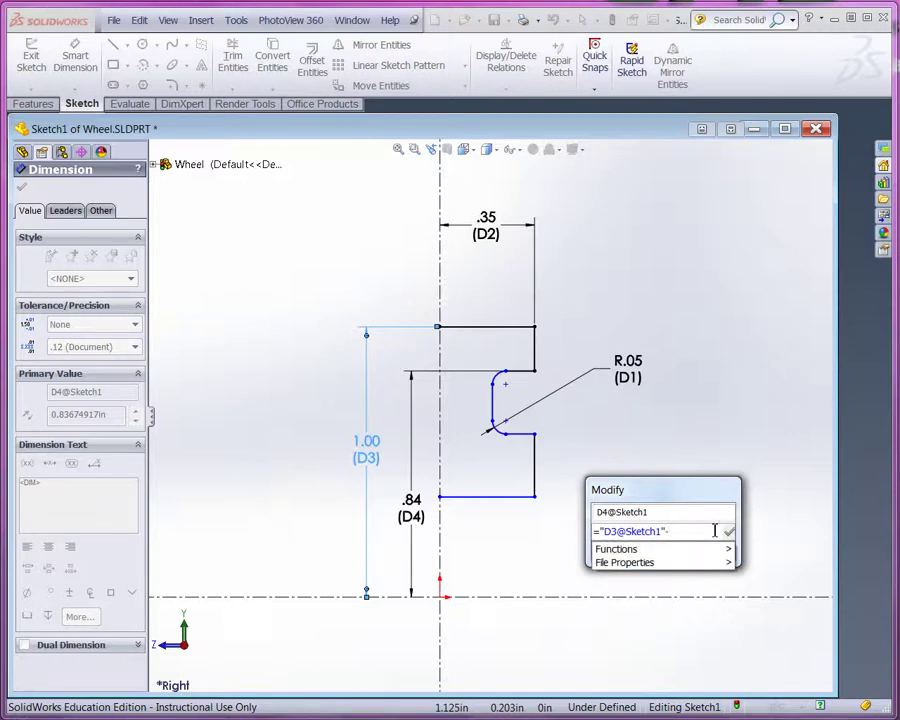
{"action": "type", "text": "/"}
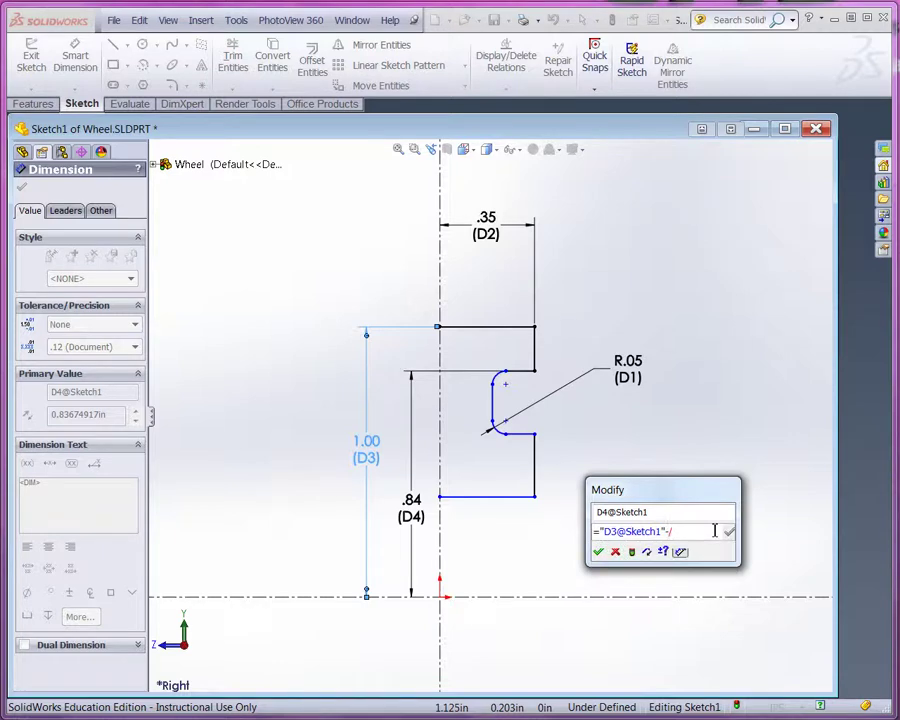
{"action": "type", "text": "3"}
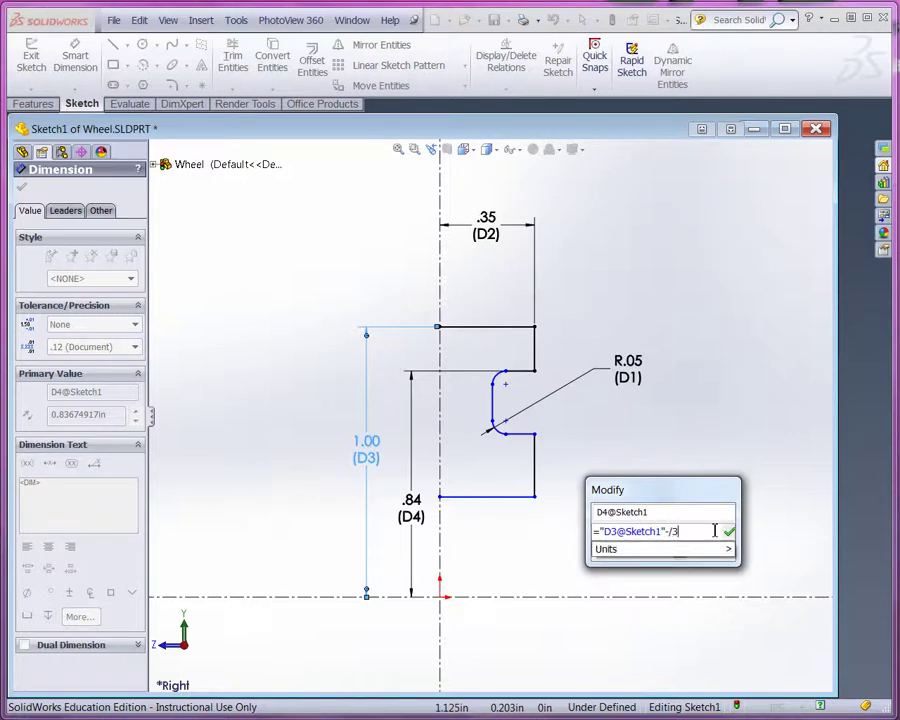
{"action": "key", "text": "BackSpace"}
{"action": "key", "text": "BackSpace"}
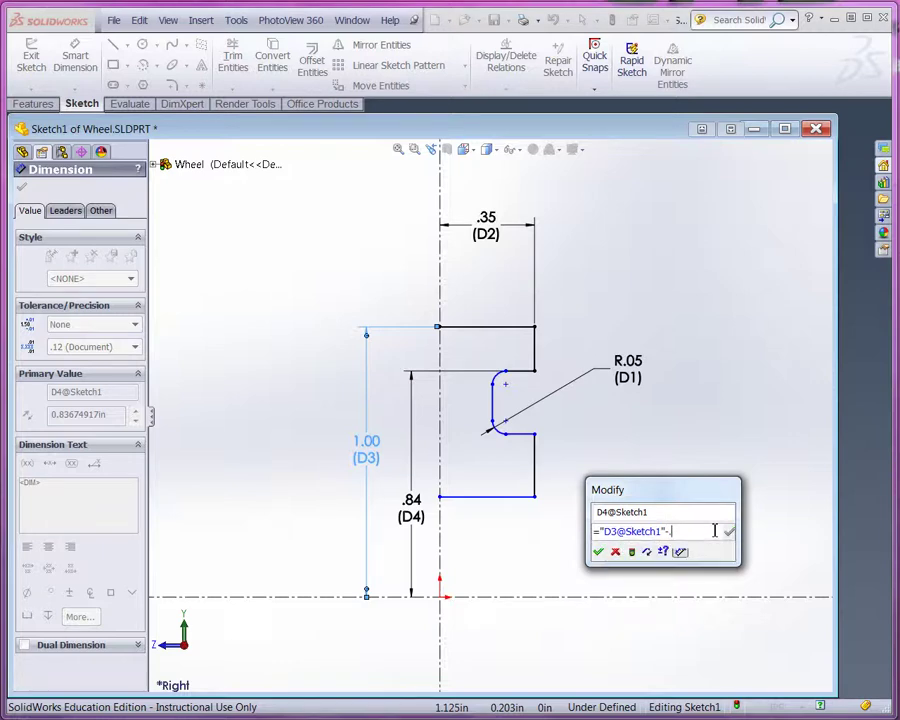
{"action": "type", "text": ".3"}
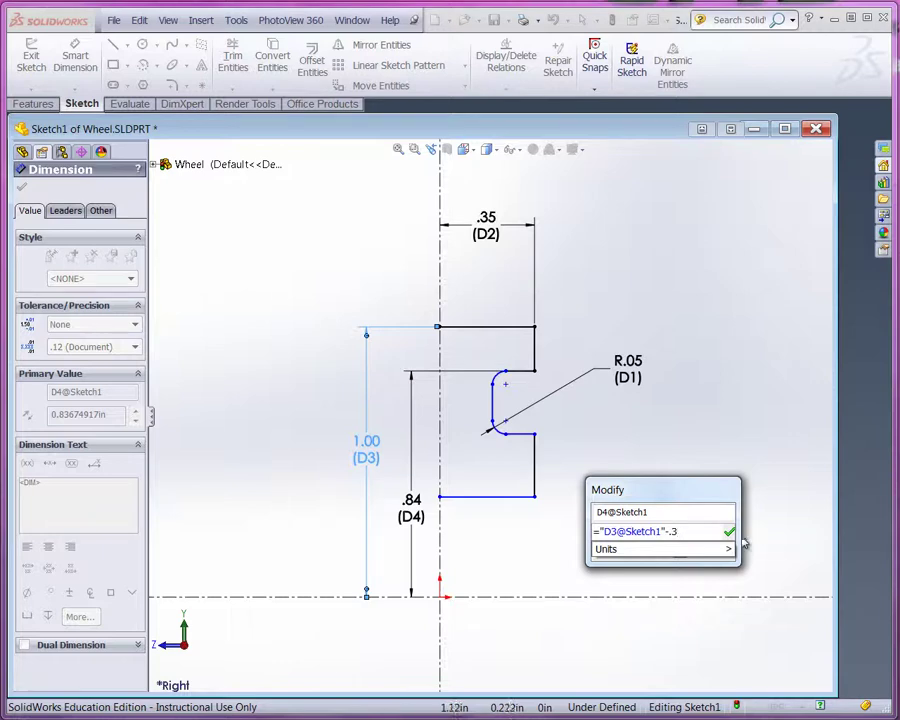
{"action": "left_click", "coordinate": [729, 531]}
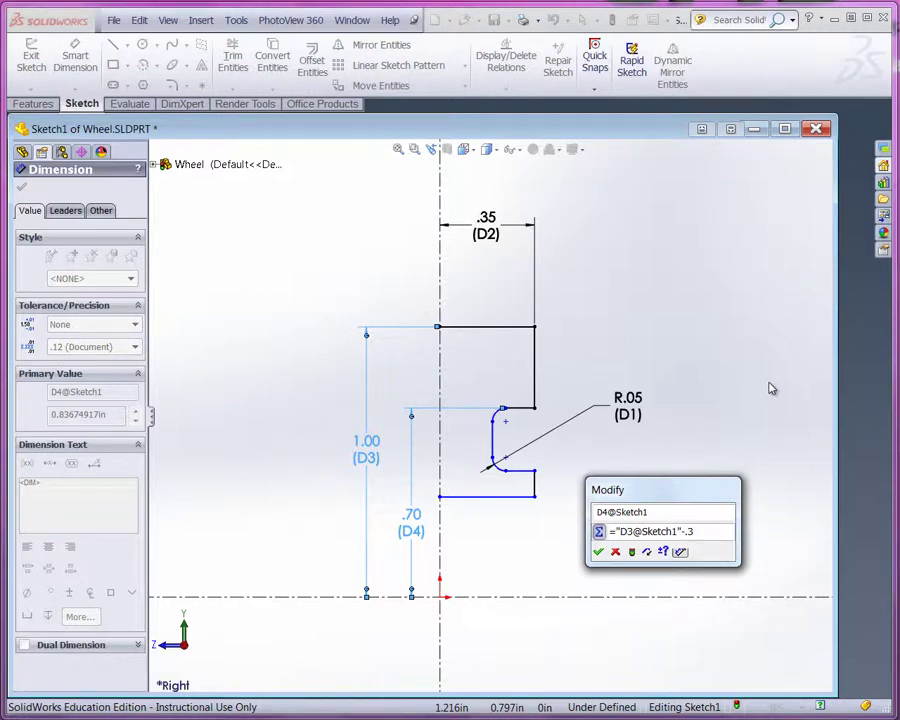
{"action": "left_click", "coordinate": [498, 445]}
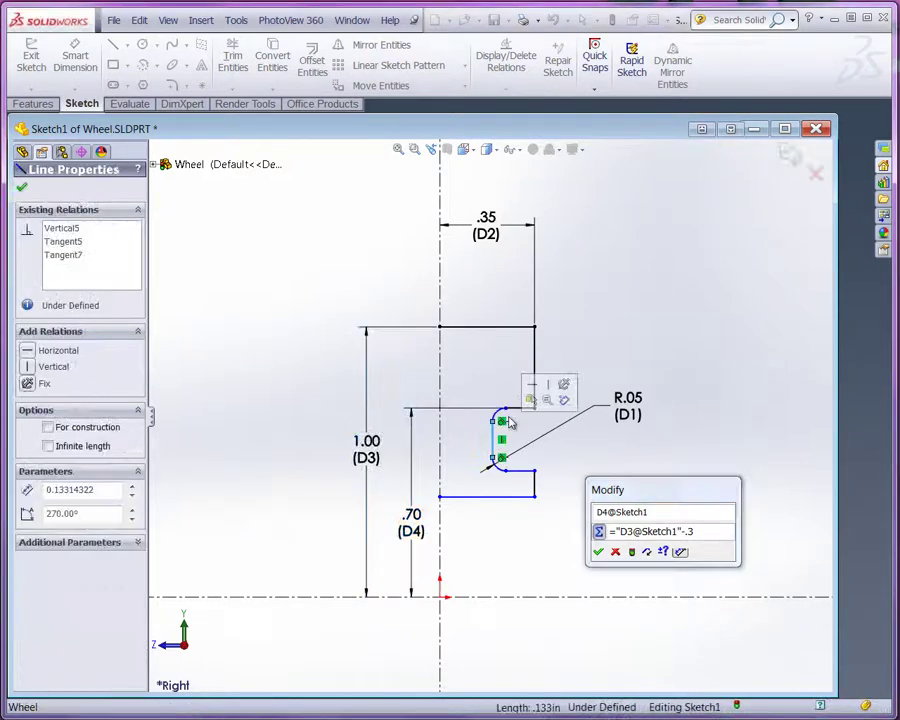
{"action": "left_click", "coordinate": [535, 366]}
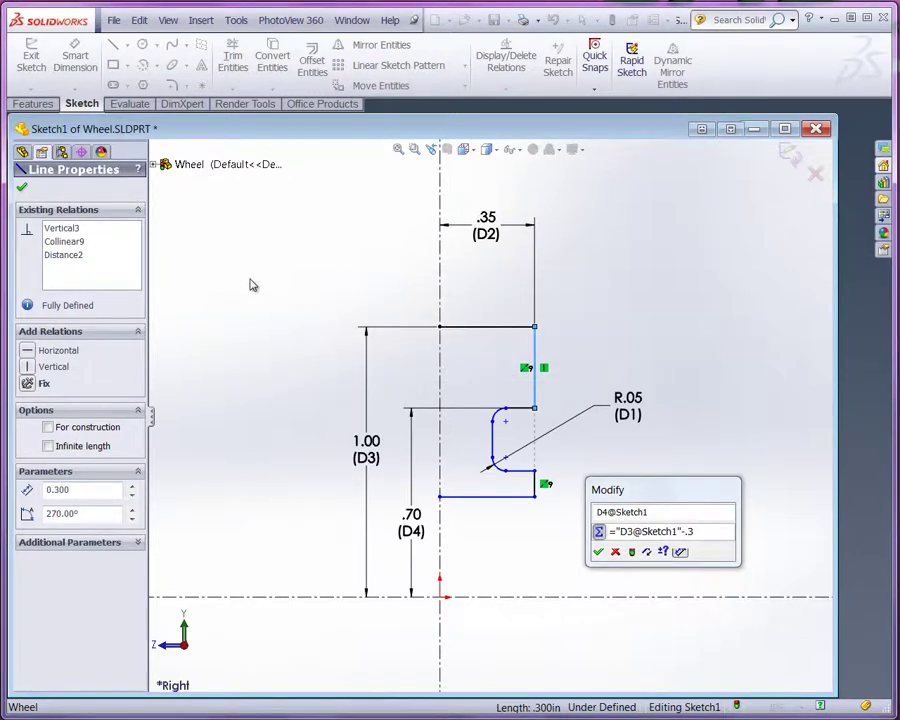
{"action": "left_click", "coordinate": [599, 553]}
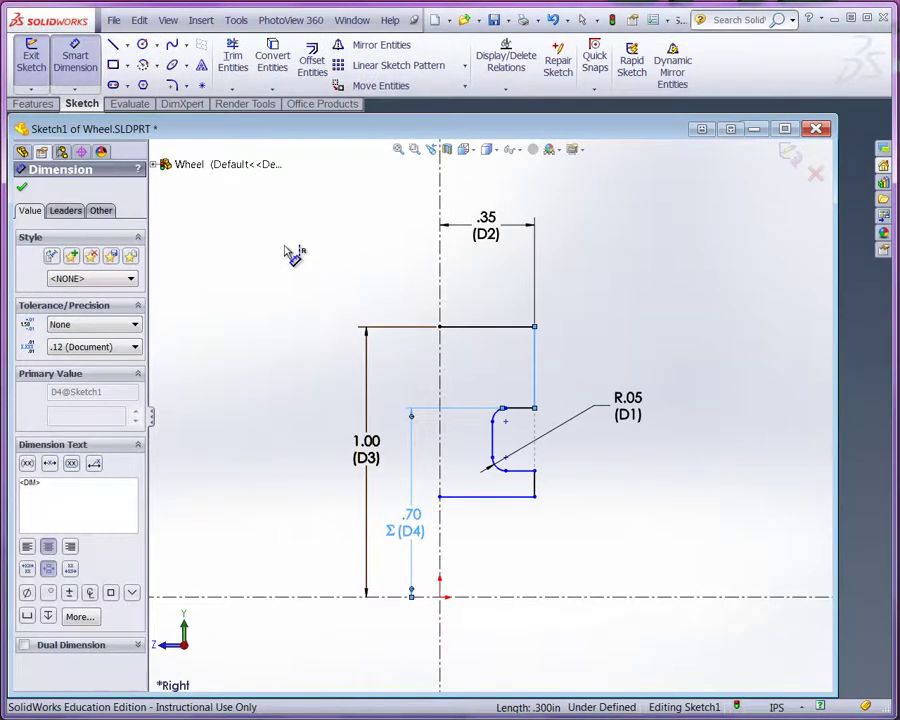
{"action": "left_click", "coordinate": [273, 246]}
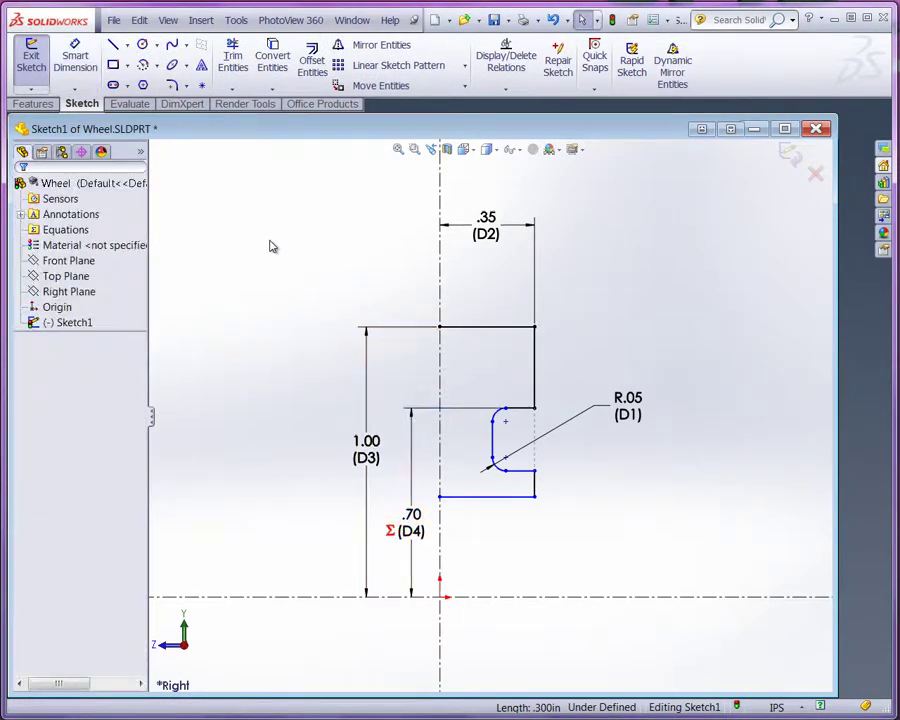
- Dimension the notch depth at .15 in between its inner vertical edge and the upper outer edge
{"action": "left_click", "coordinate": [75, 57]}
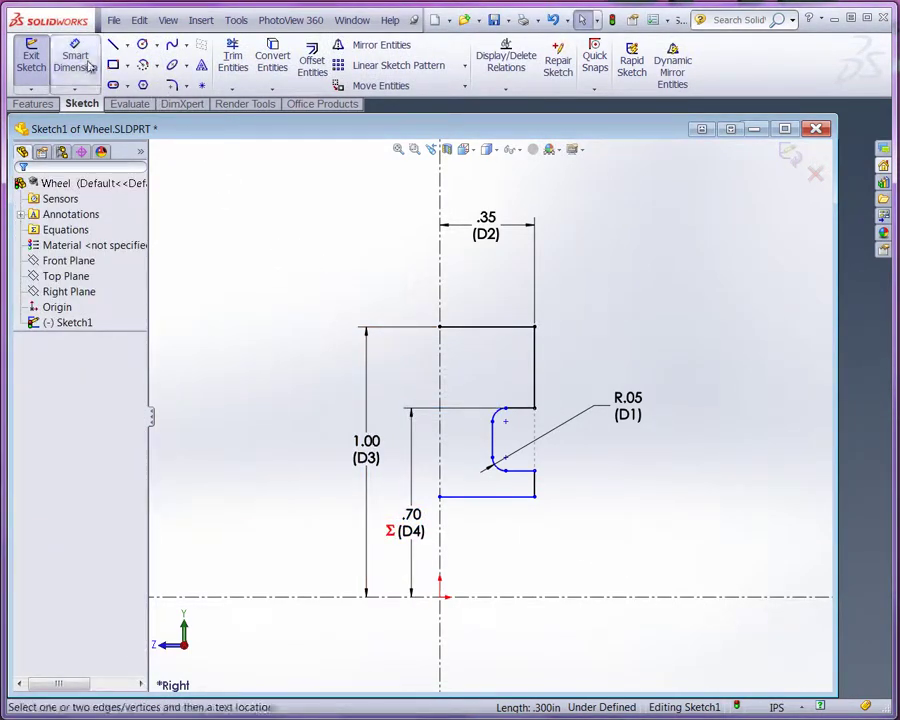
{"action": "left_click", "coordinate": [493, 440]}
{"action": "left_click", "coordinate": [535, 392]}
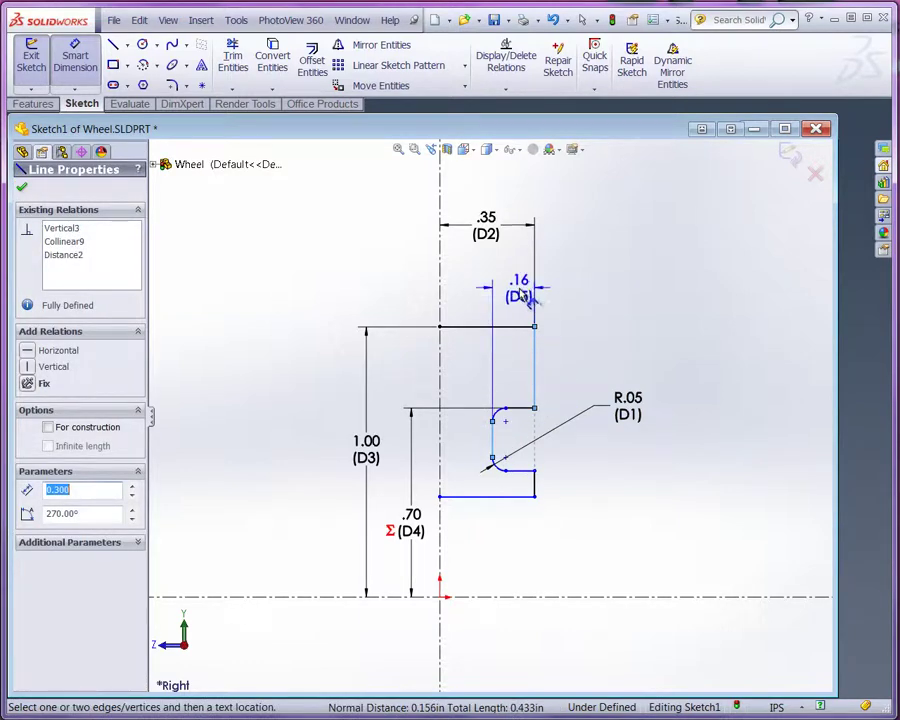
{"action": "left_click", "coordinate": [520, 293]}
{"action": "type", "text": "."}
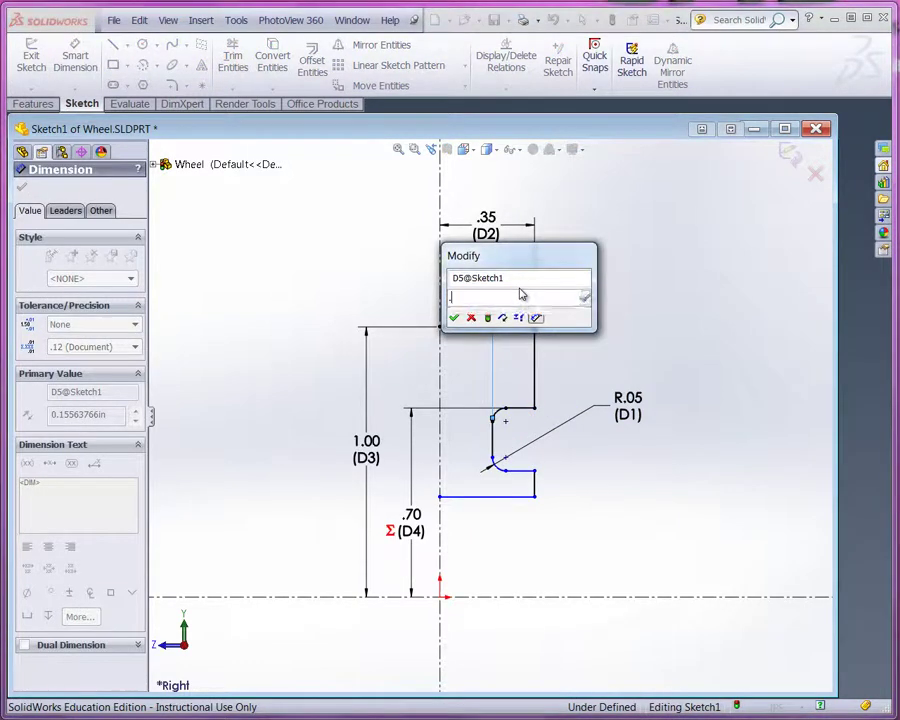
{"action": "type", "text": "15"}
{"action": "key", "text": "Return"}
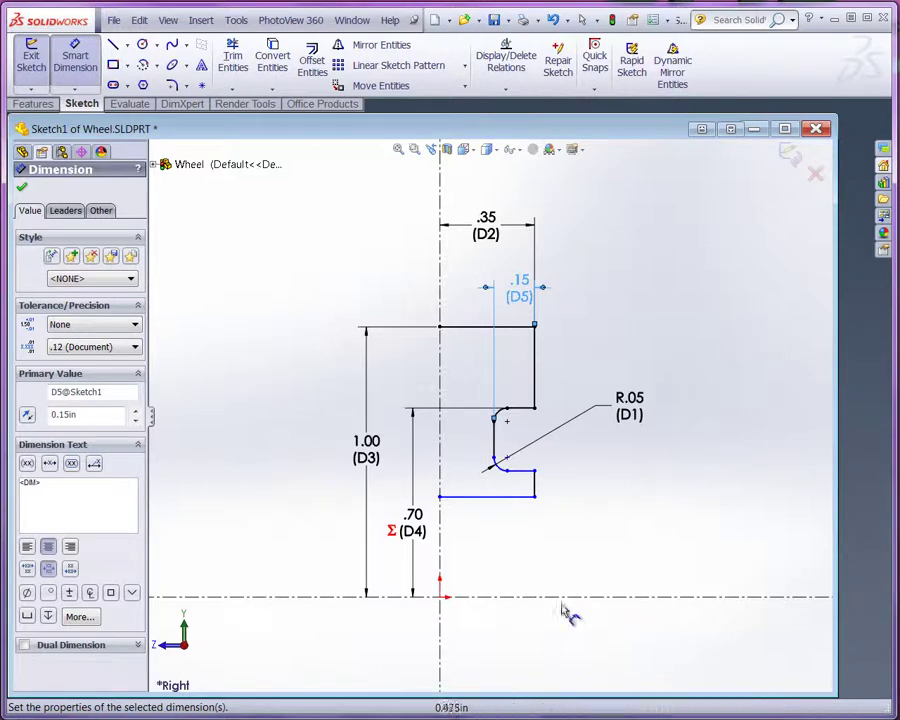
- Dimension the profile's lowest horizontal edge at .15 in above the horizontal centerline
{"action": "left_click", "coordinate": [516, 497]}
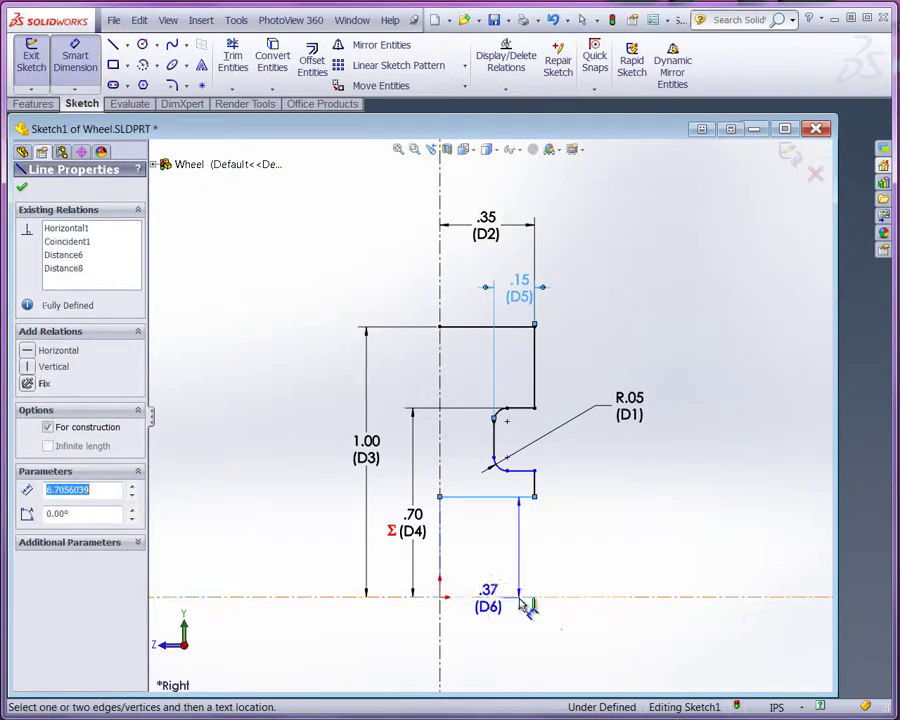
{"action": "left_click", "coordinate": [631, 557]}
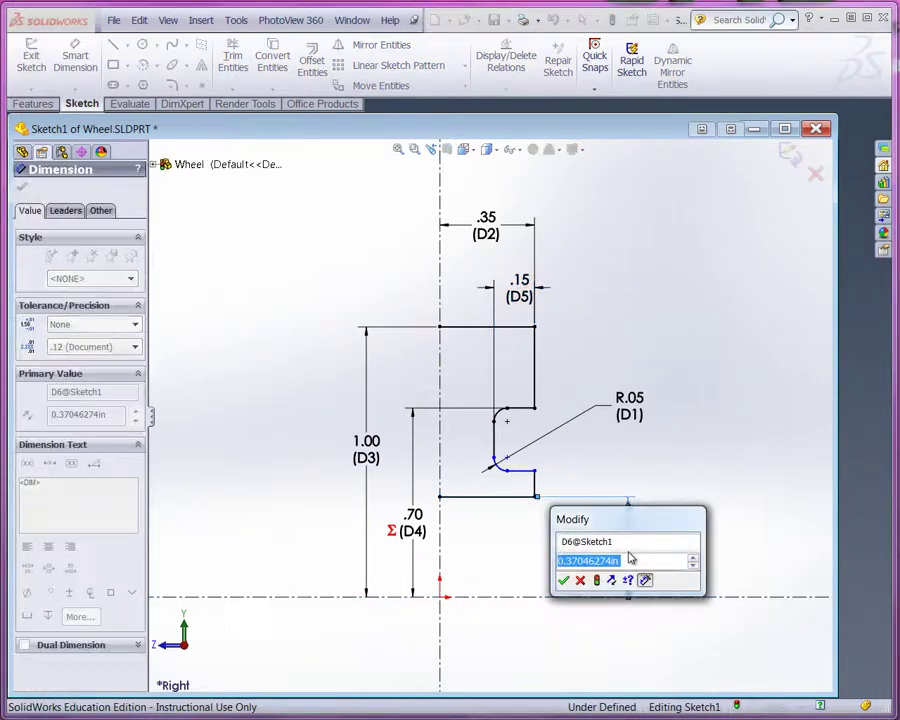
{"action": "type", "text": ".15"}
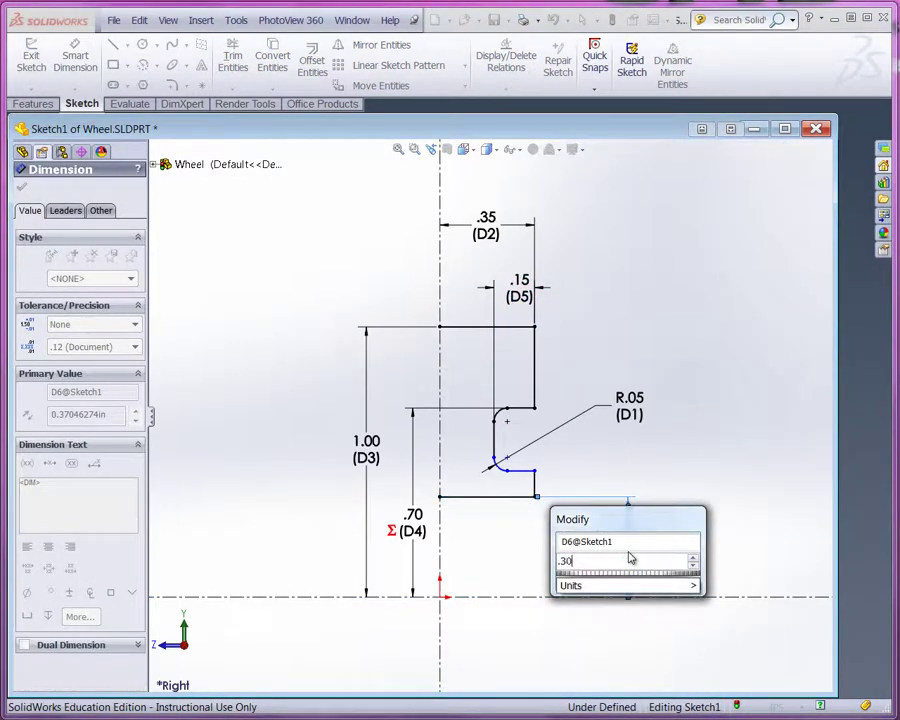
{"action": "key", "text": "Return"}
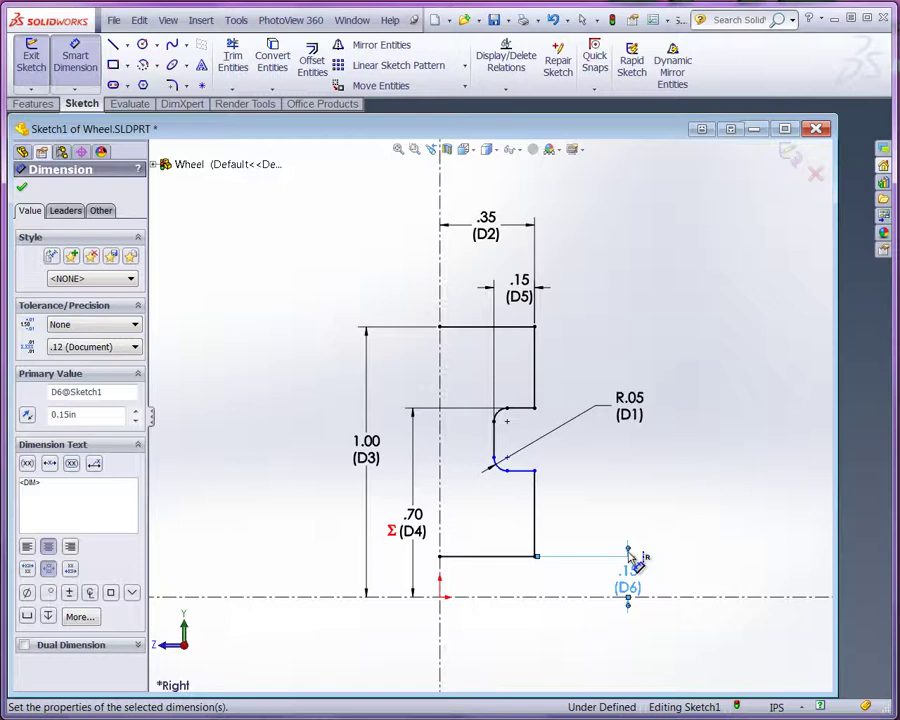
- Dimension the notch's lower edge at .40 in above the horizontal centerline and finish dimensioning
{"action": "left_click", "coordinate": [527, 480]}
{"action": "left_click", "coordinate": [711, 595]}
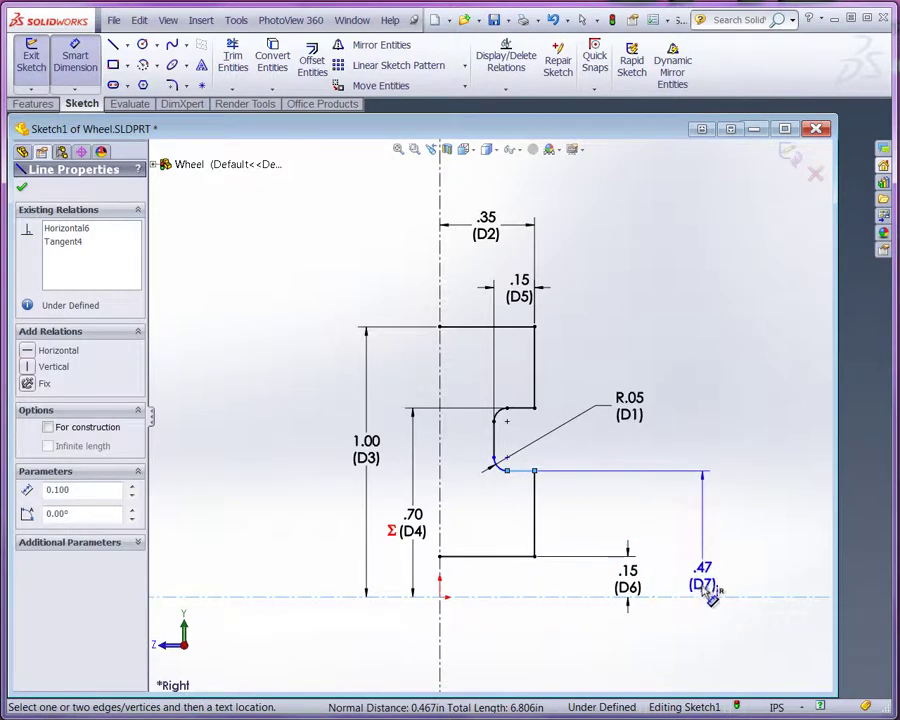
{"action": "left_click", "coordinate": [718, 540]}
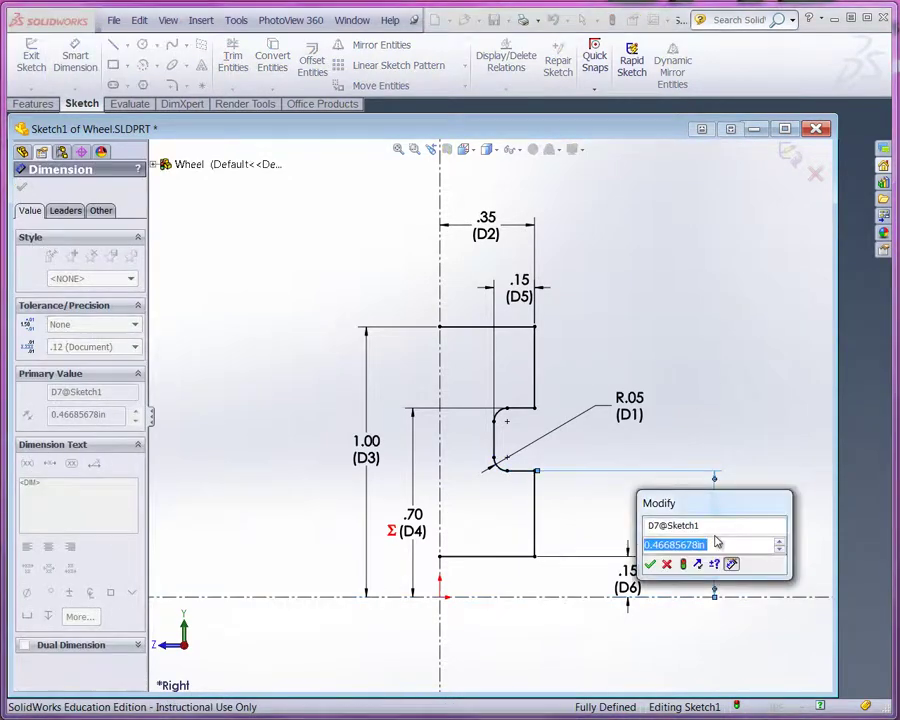
{"action": "type", "text": ".40"}
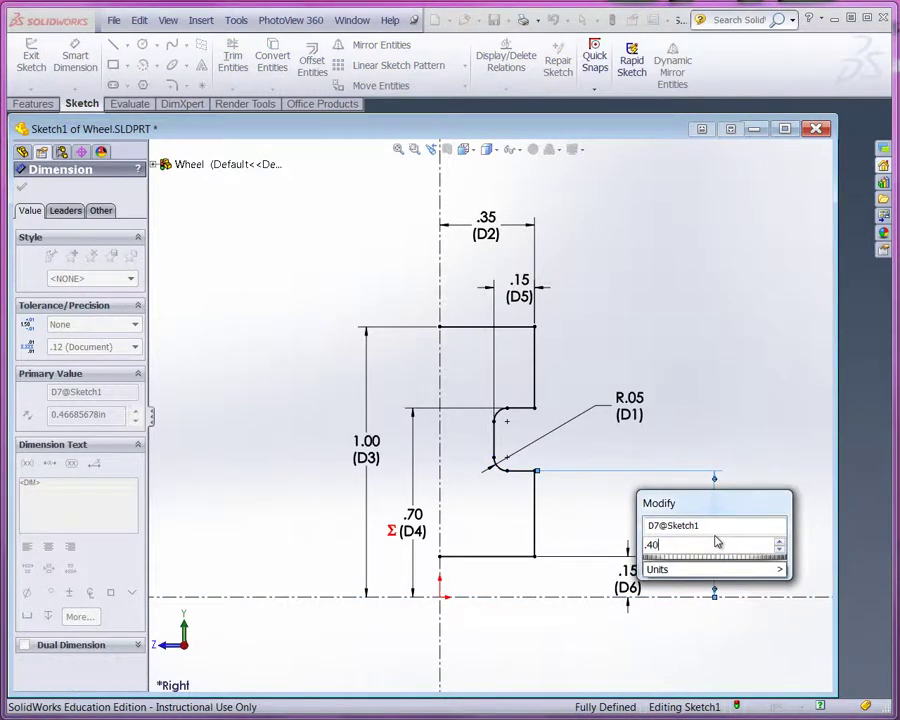
{"action": "key", "text": "Return"}
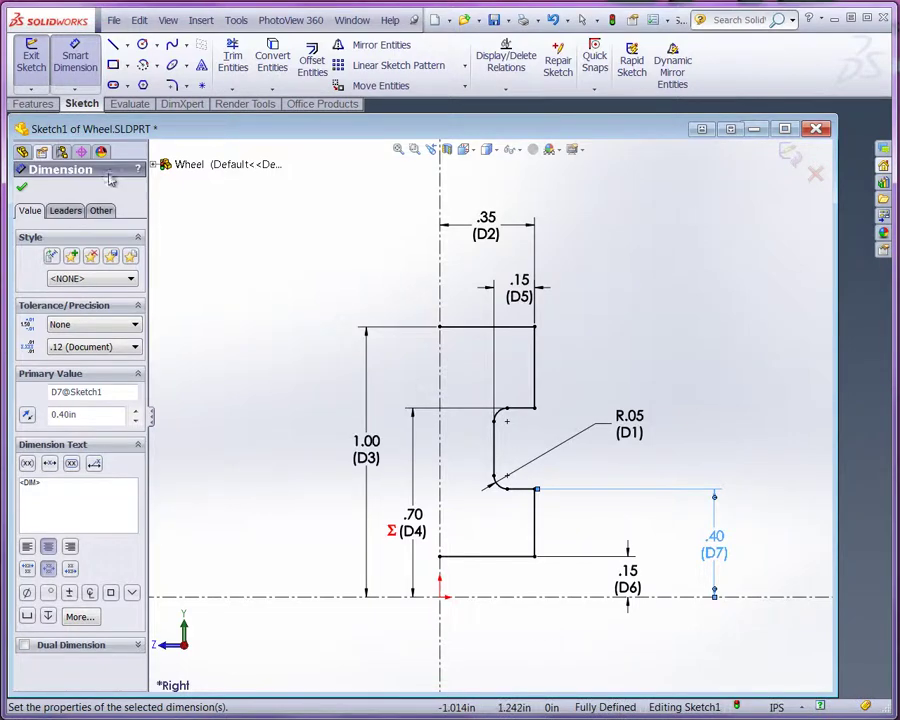
{"action": "left_click", "coordinate": [21, 187]}
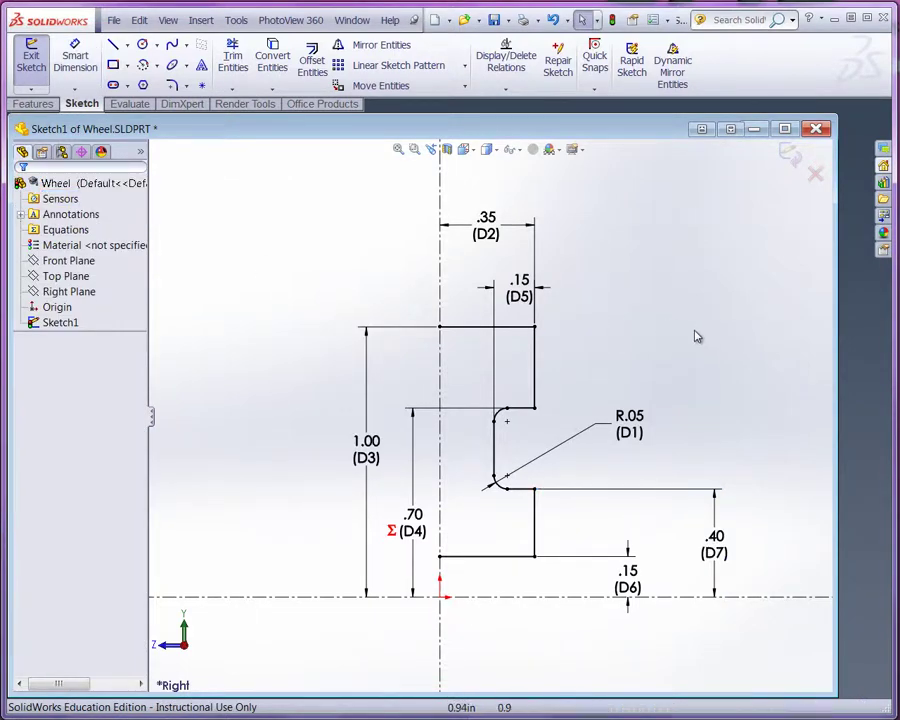
- Mirror the whole half profile, with its notch and rounded corners, about the vertical centerline, keeping the original
{"action": "scroll", "coordinate": [694, 334], "scroll_direction": "up", "scroll_amount": 2}
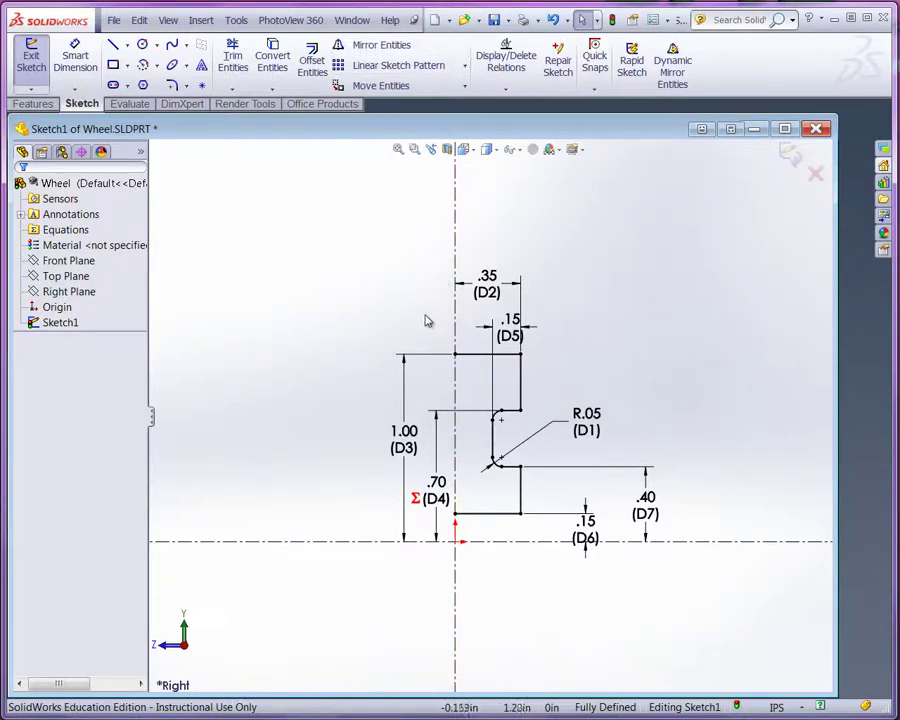
{"action": "left_click_drag", "start_coordinate": [423, 316], "coordinate": [541, 535]}
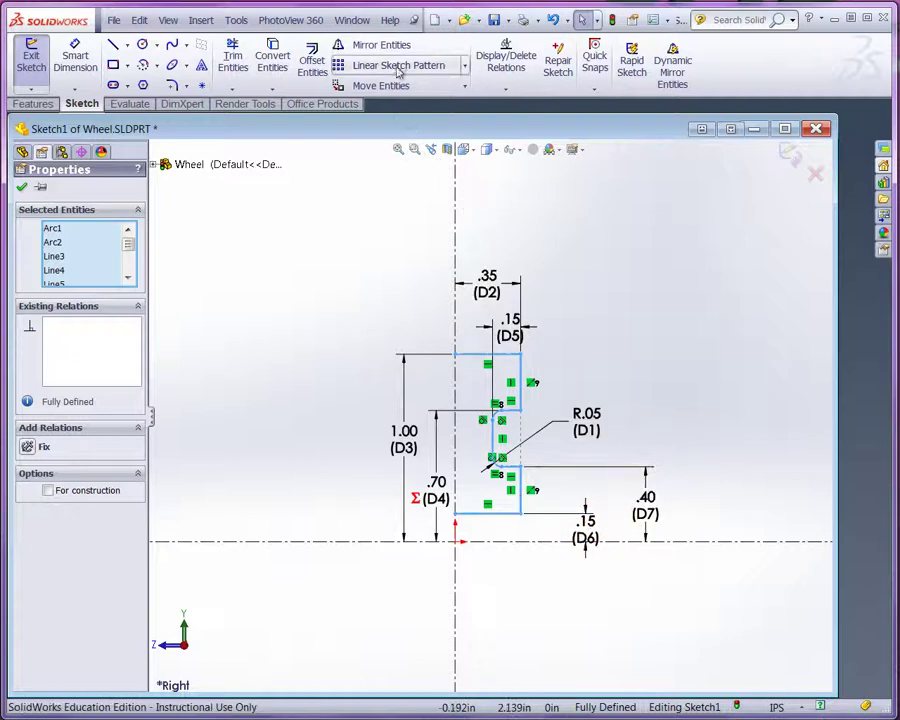
{"action": "left_click", "coordinate": [346, 46]}
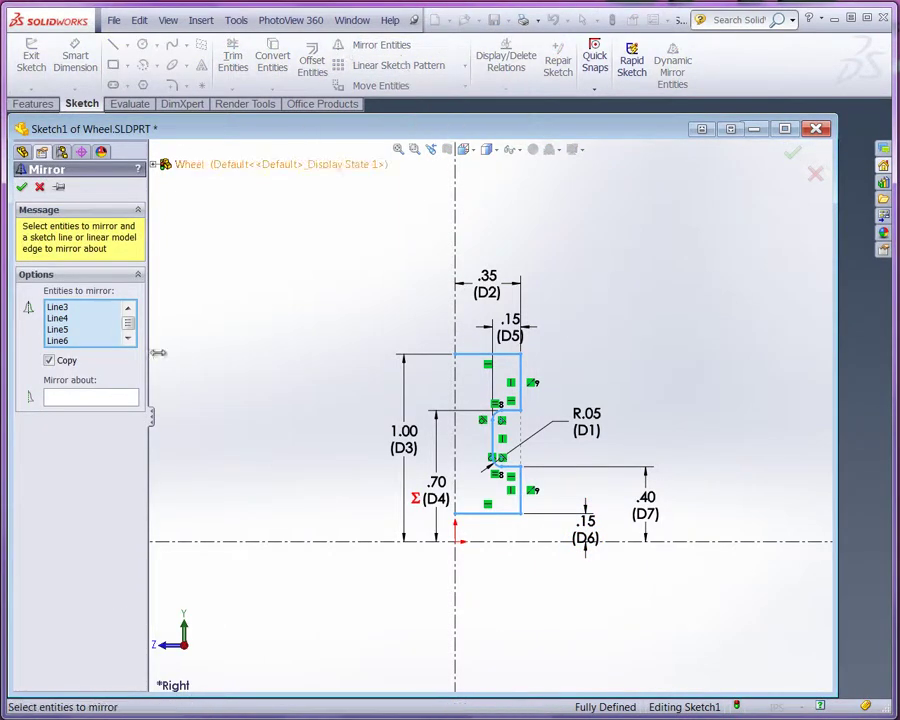
{"action": "left_click", "coordinate": [95, 397]}
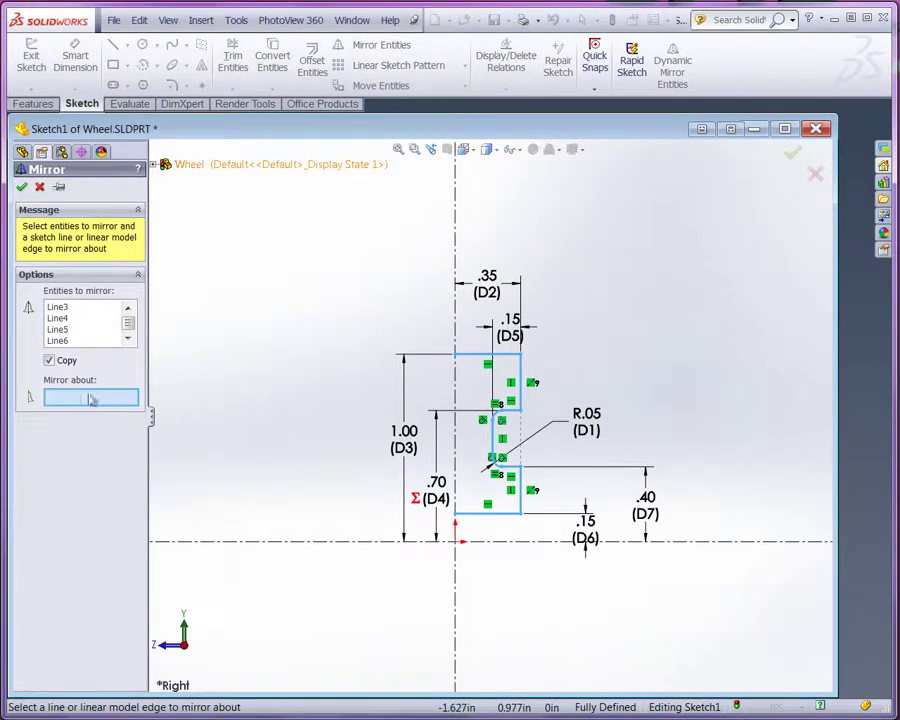
{"action": "left_click", "coordinate": [456, 234]}
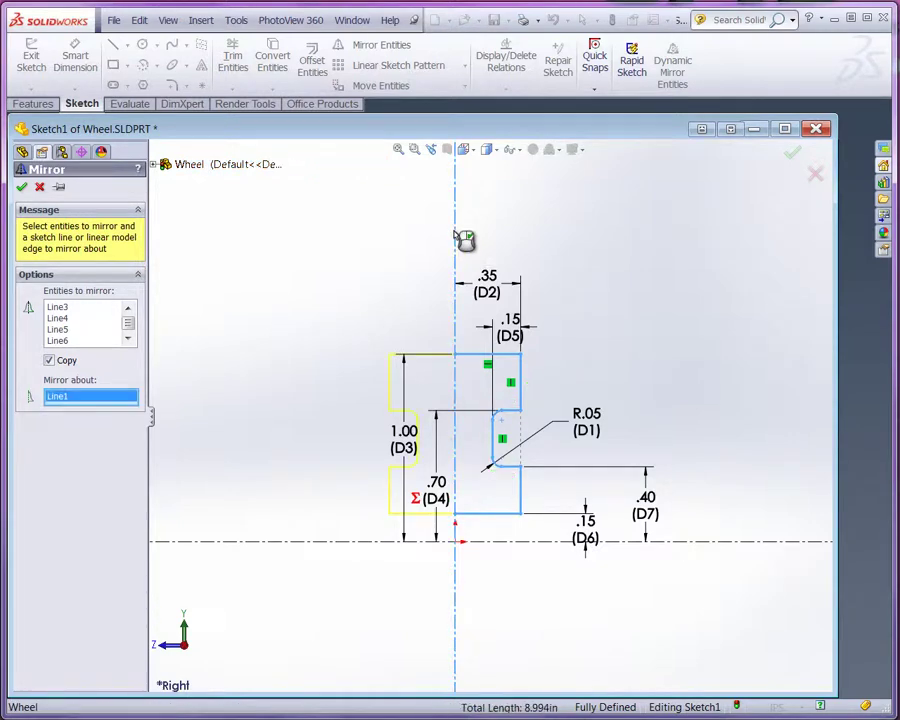
{"action": "left_click", "coordinate": [22, 189]}
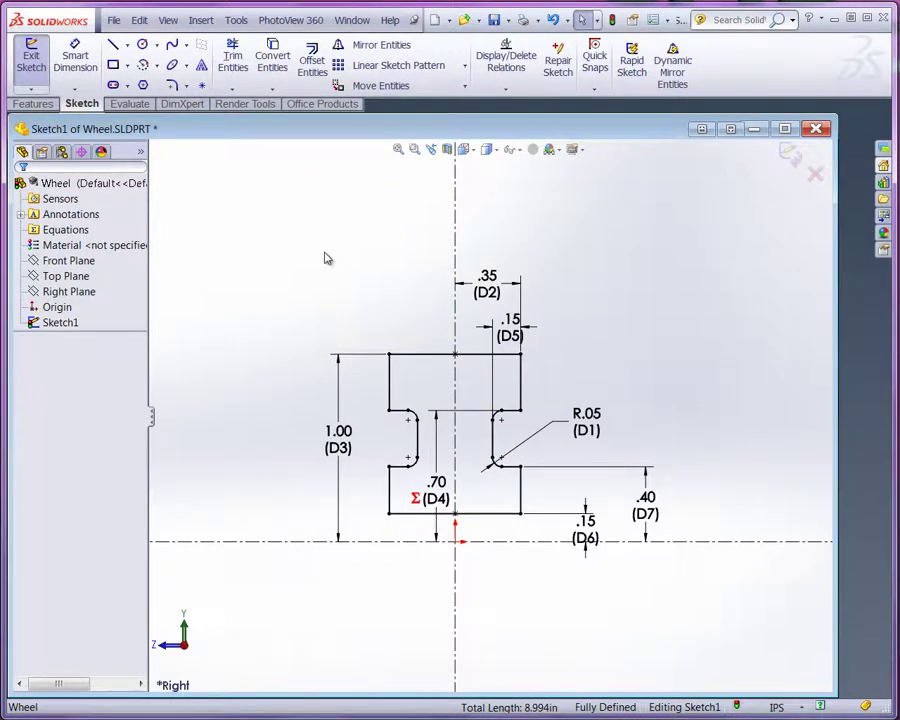
- Revolve the mirrored profile 360 degrees about the horizontal centerline as a solid boss
{"action": "key", "text": "z"}
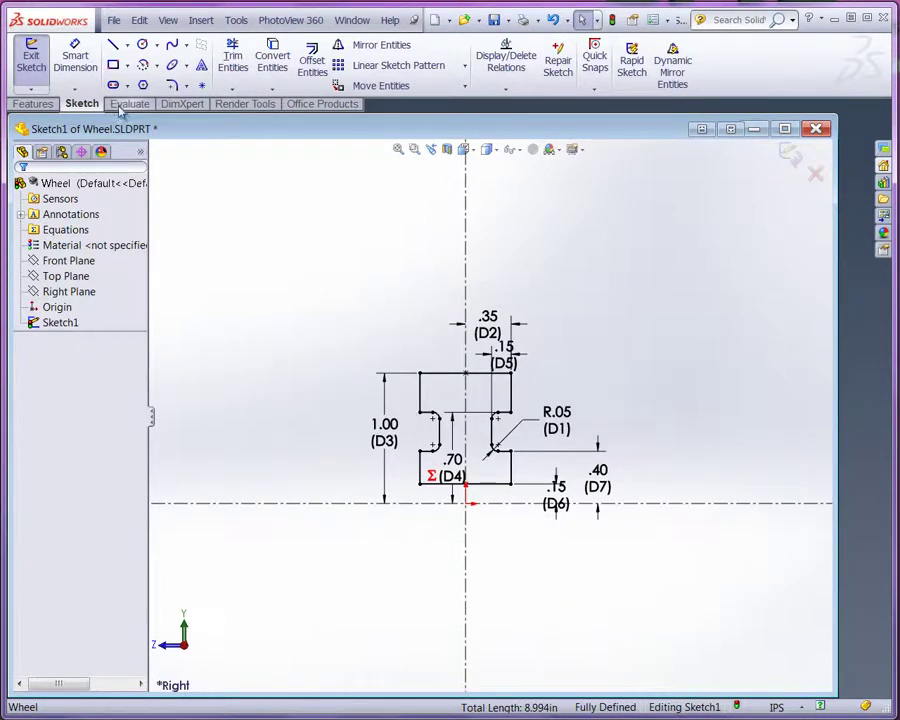
{"action": "left_click", "coordinate": [35, 104]}
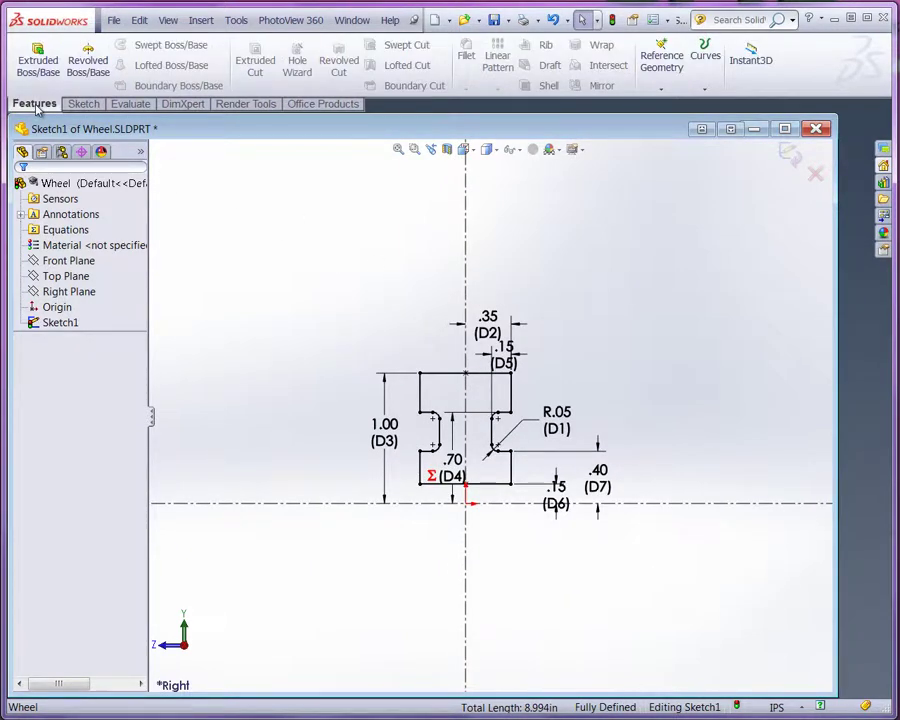
{"action": "left_click", "coordinate": [88, 62]}
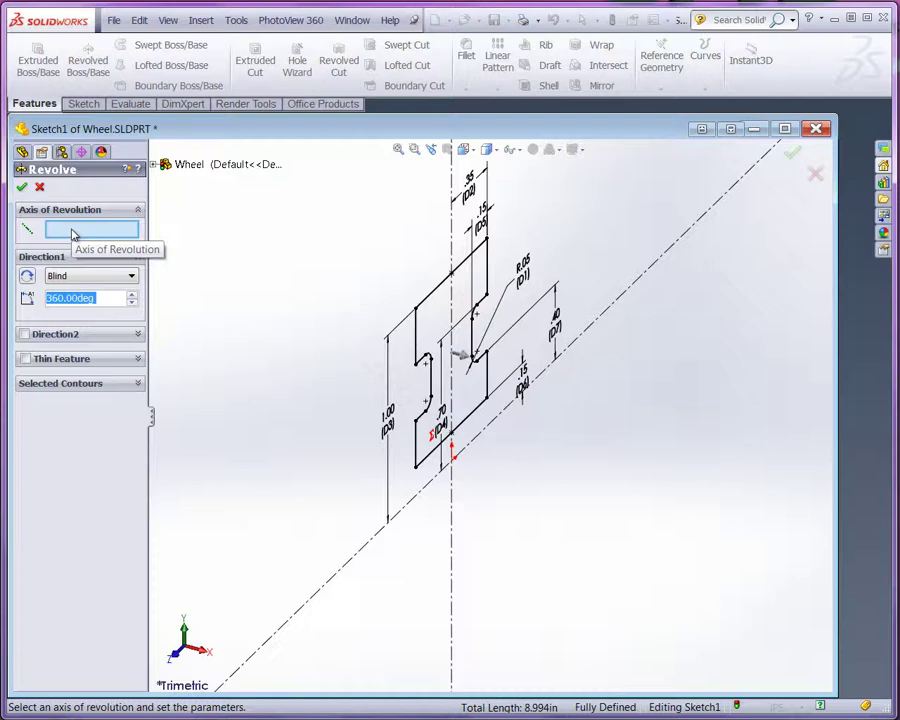
{"action": "left_click", "coordinate": [356, 561]}
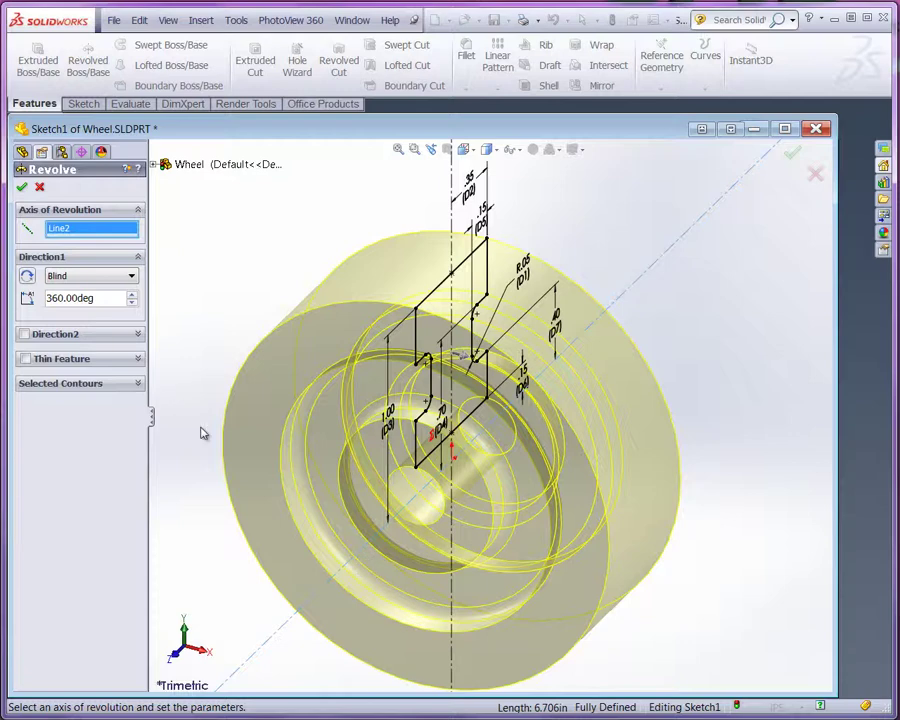
{"action": "left_click", "coordinate": [22, 188]}
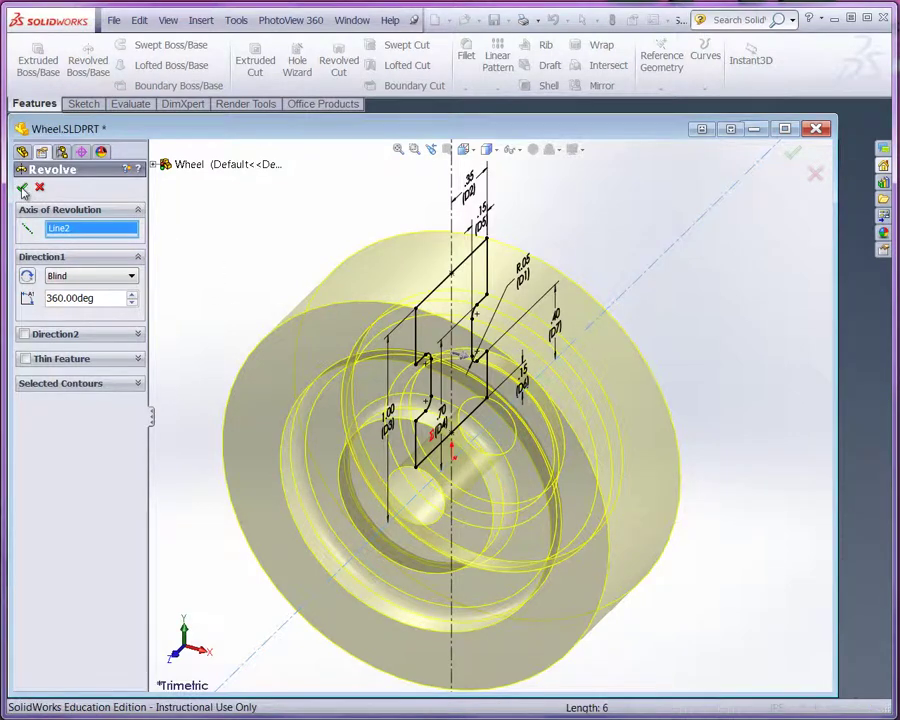
- Check the revolved wheel body and save the Wheel part
{"action": "scroll", "coordinate": [497, 560], "scroll_direction": "up", "scroll_amount": 2}
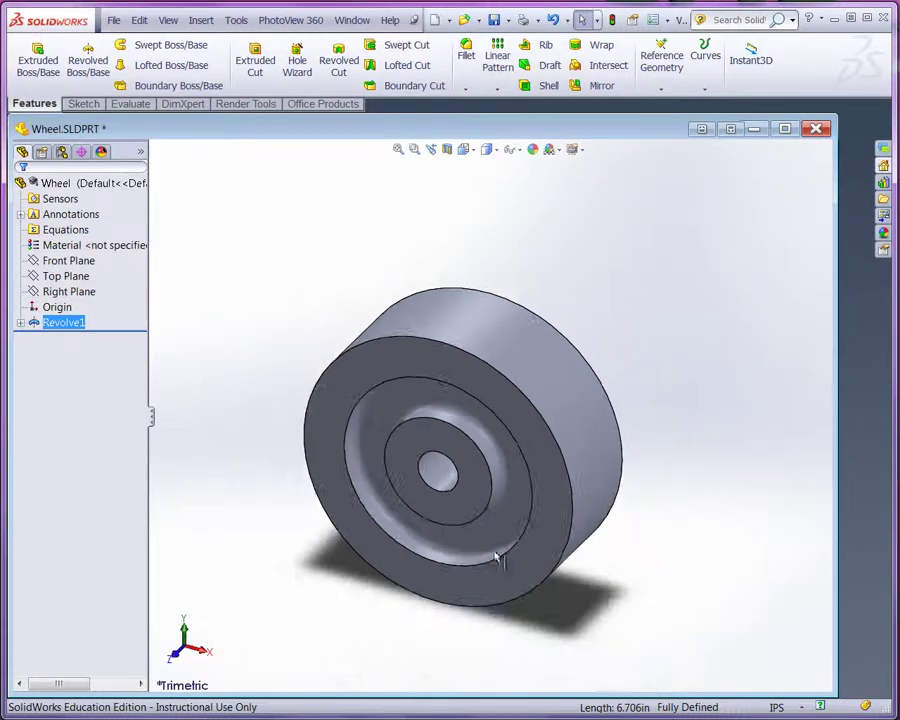
{"action": "scroll", "coordinate": [416, 544], "scroll_direction": "down", "scroll_amount": 2}
{"action": "scroll", "coordinate": [416, 544], "scroll_direction": "up", "scroll_amount": 2}
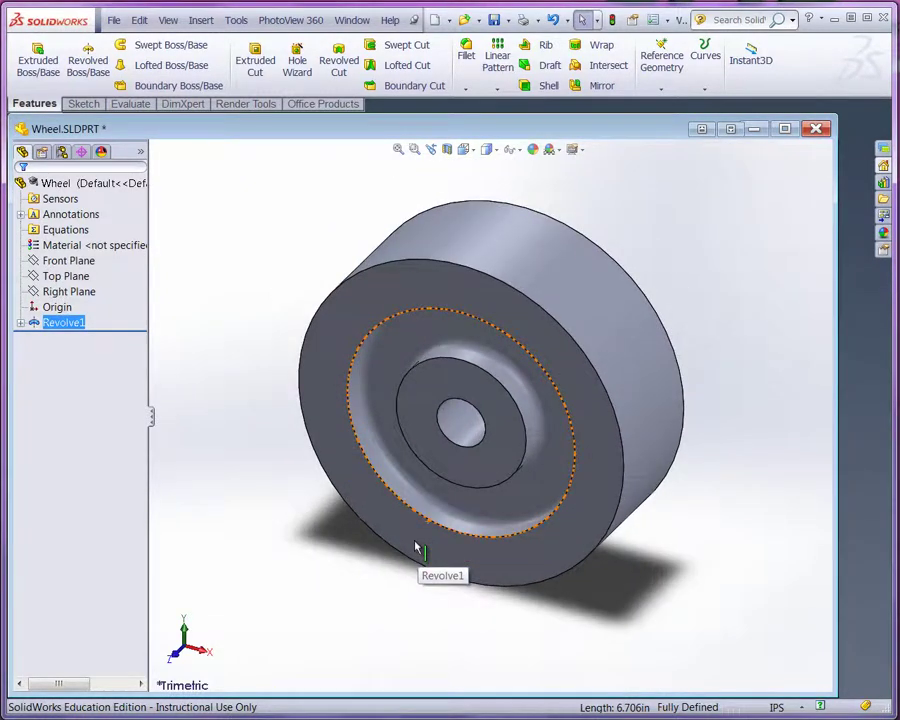
{"action": "key", "text": "ctrl+s"}
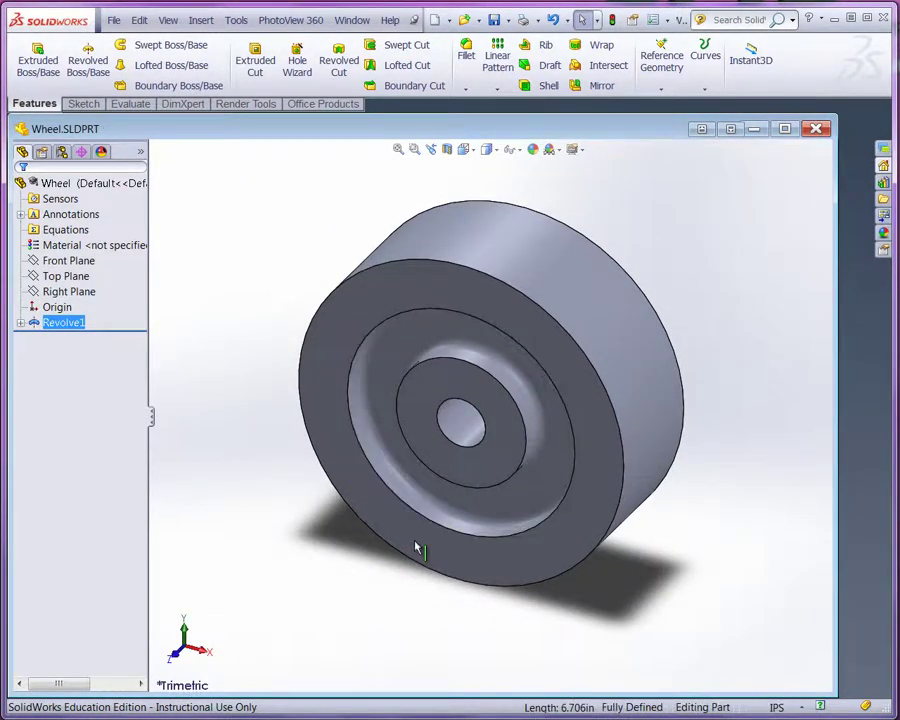